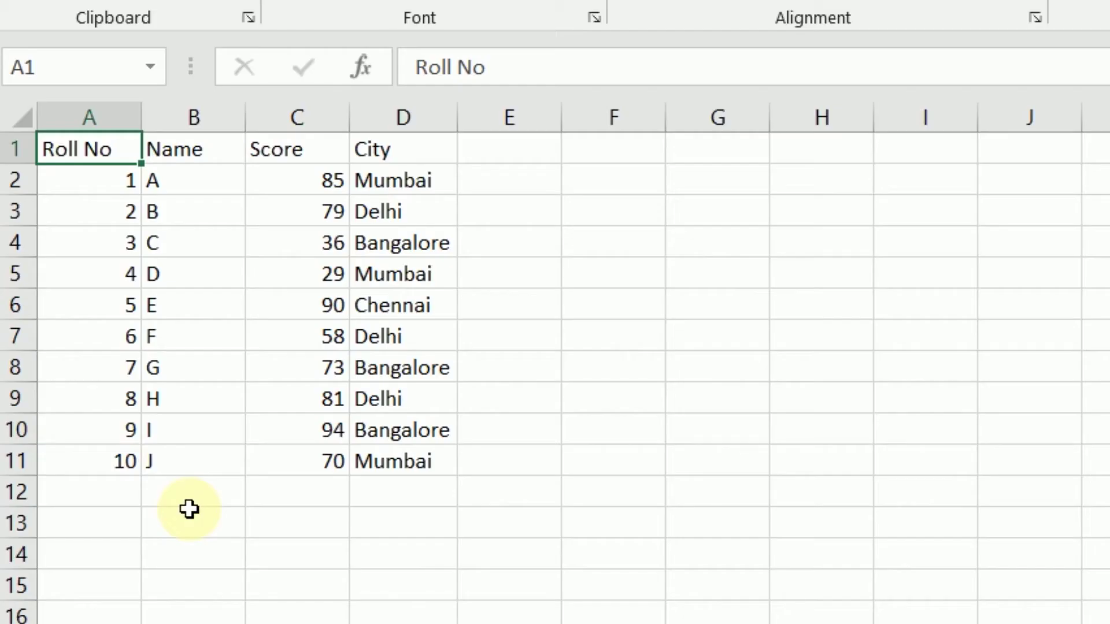
Review the student data and select its top-left cell A1 as the pivot source.
left_click(146, 471)
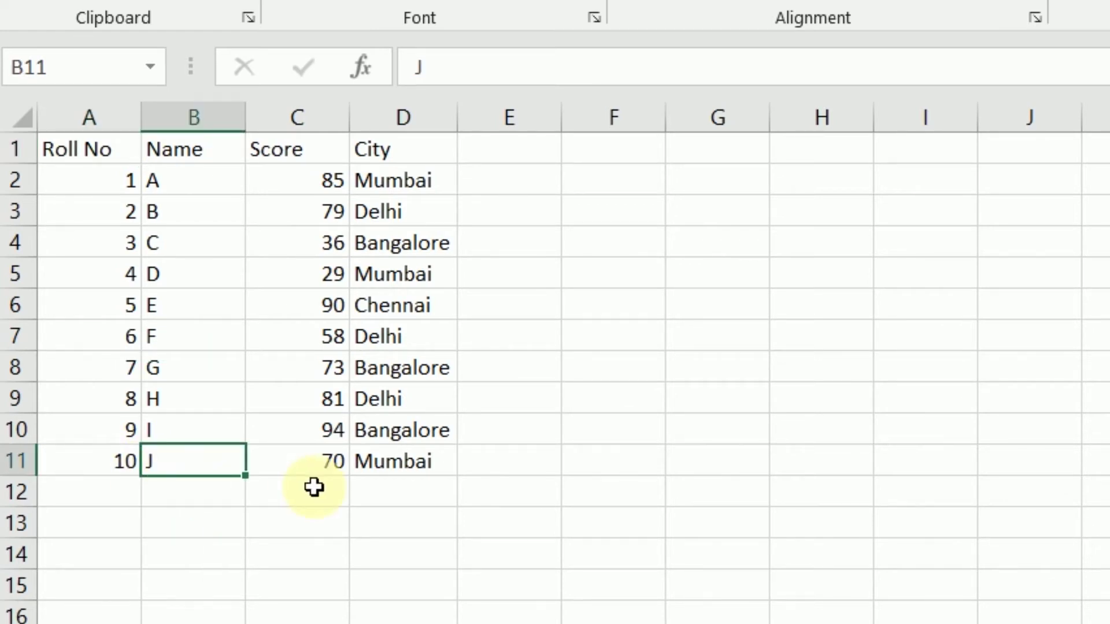
left_click(417, 485)
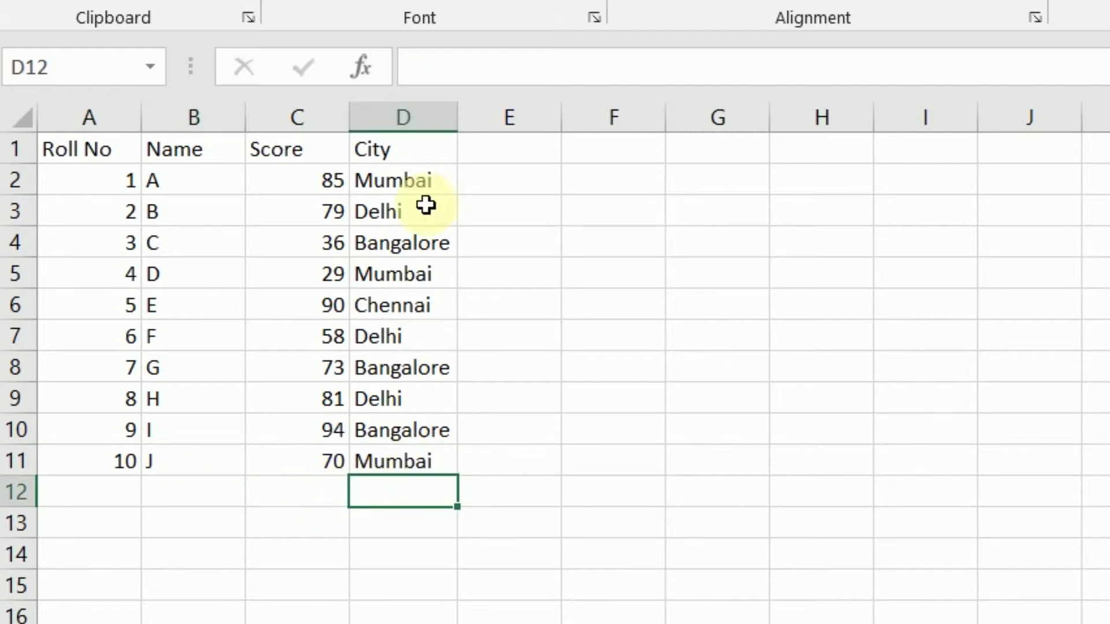
left_click(425, 208)
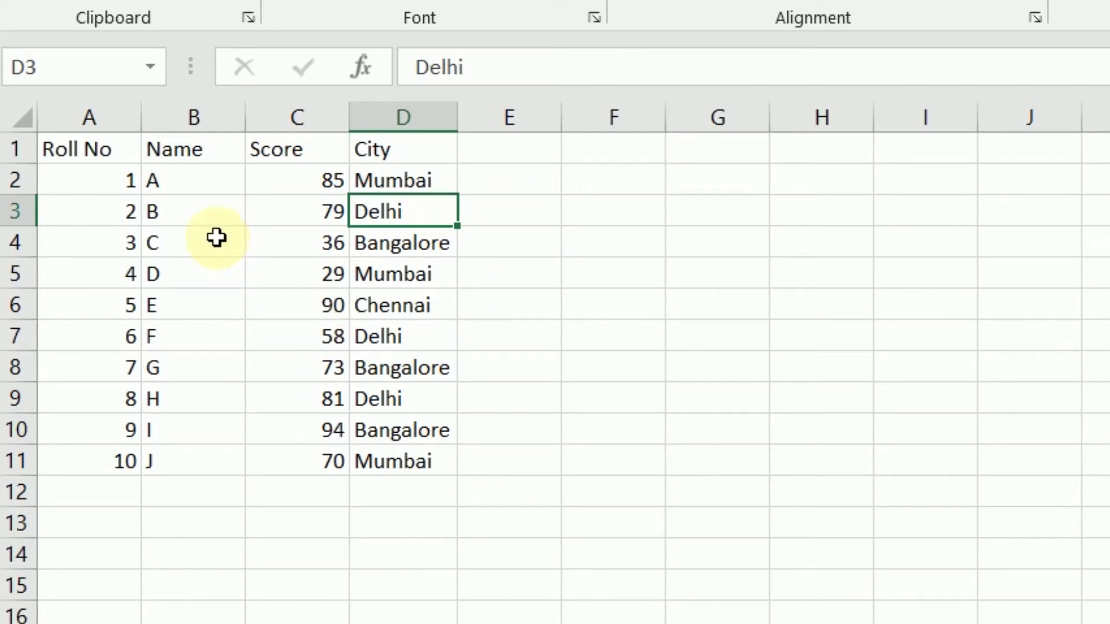
left_click(90, 149)
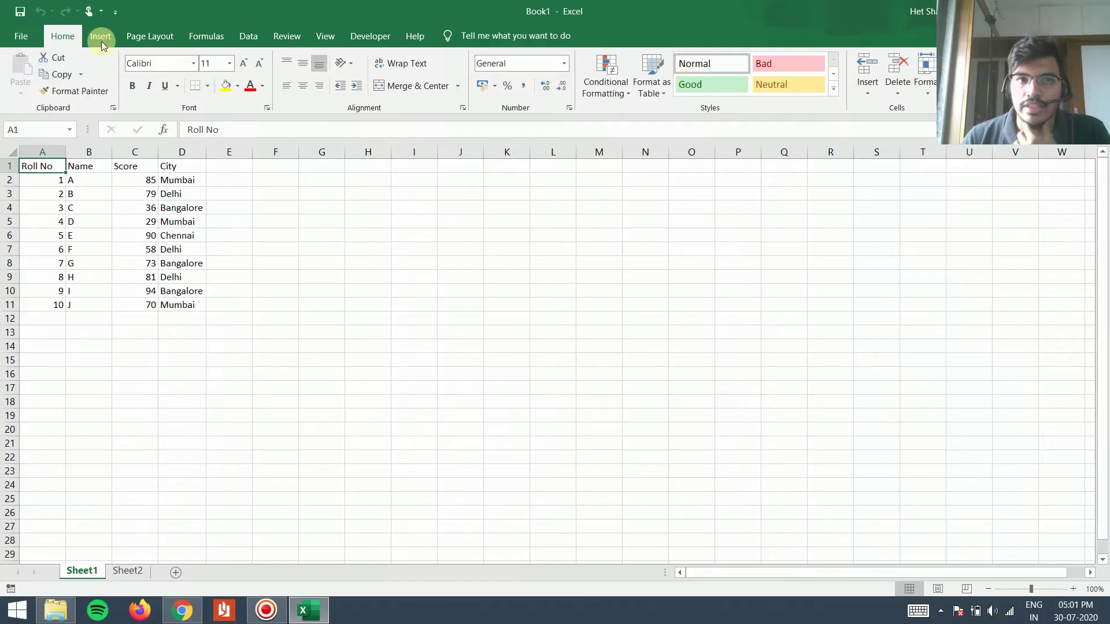
Create an empty PivotTable from Sheet1!$A$1:$D$11 on a new worksheet.
left_click(265, 102)
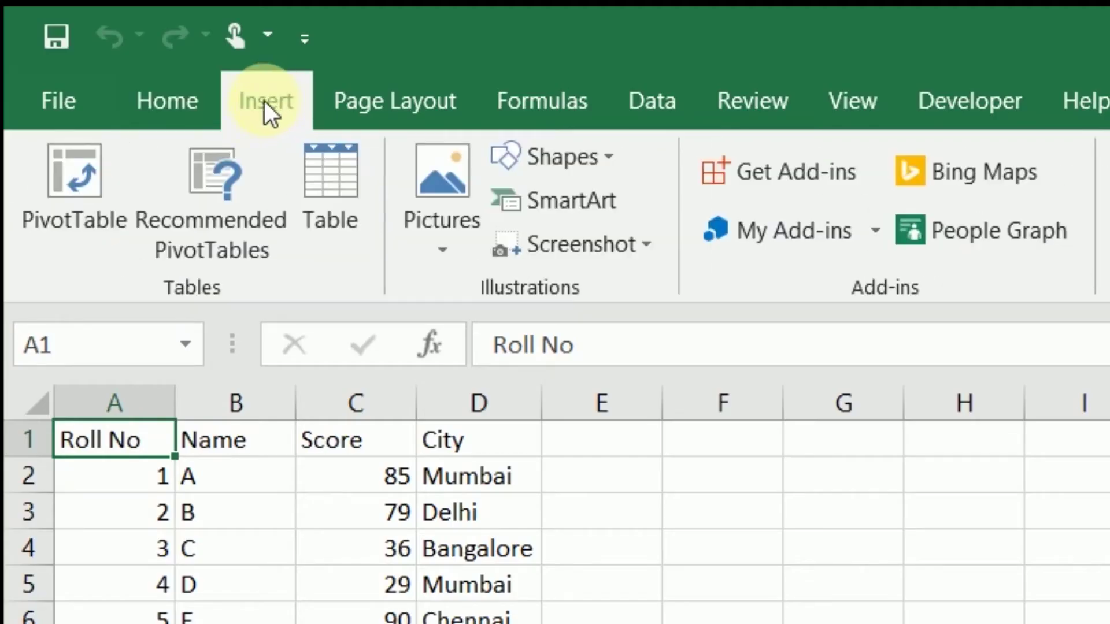
left_click(91, 193)
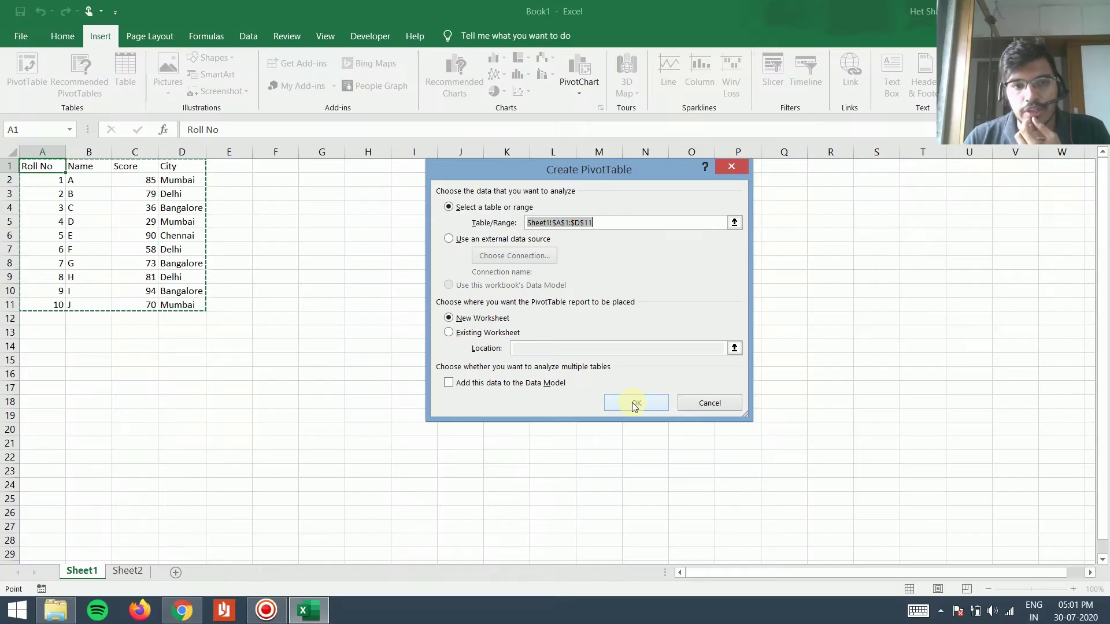
left_click(632, 402)
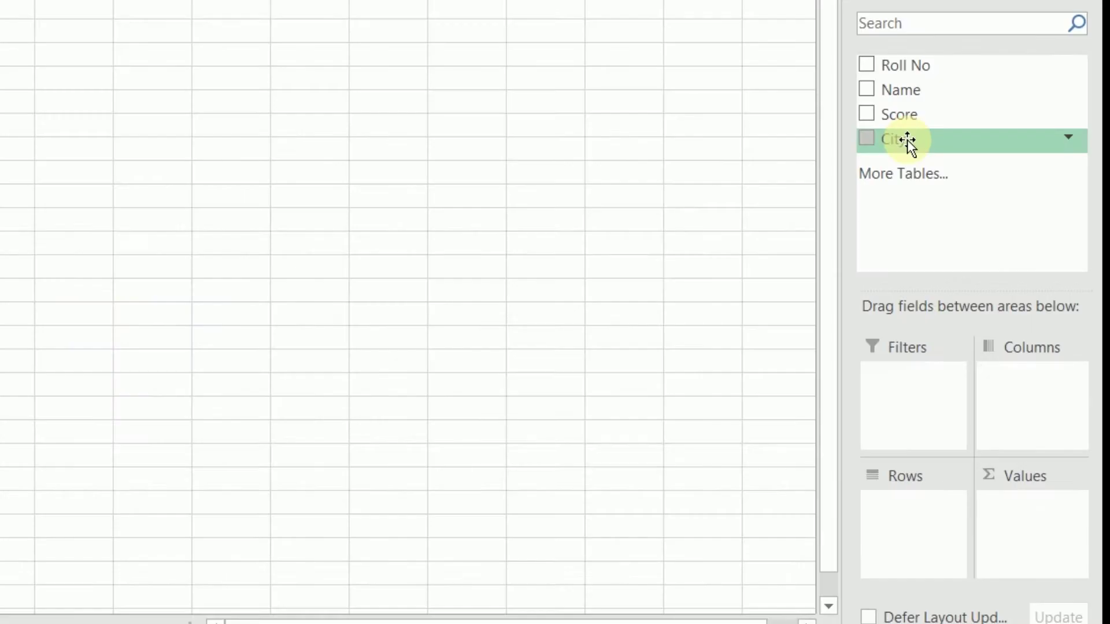
Put City in Rows and Score in Values, totaling 695 across the four cities.
left_click_drag(995, 287, 999, 509)
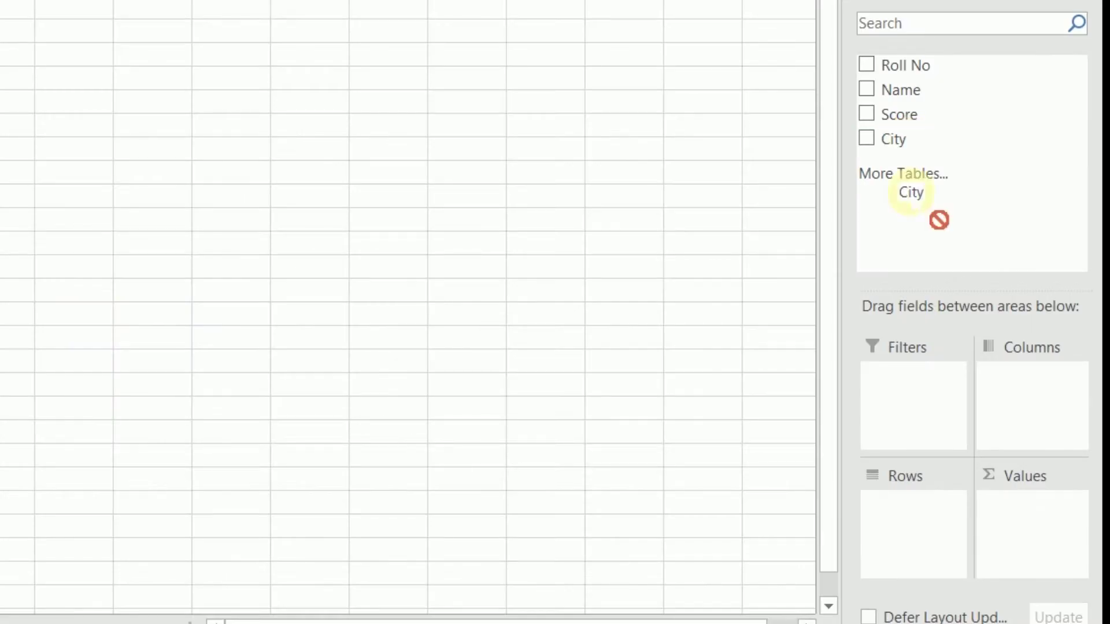
left_click_drag(914, 517, 912, 516)
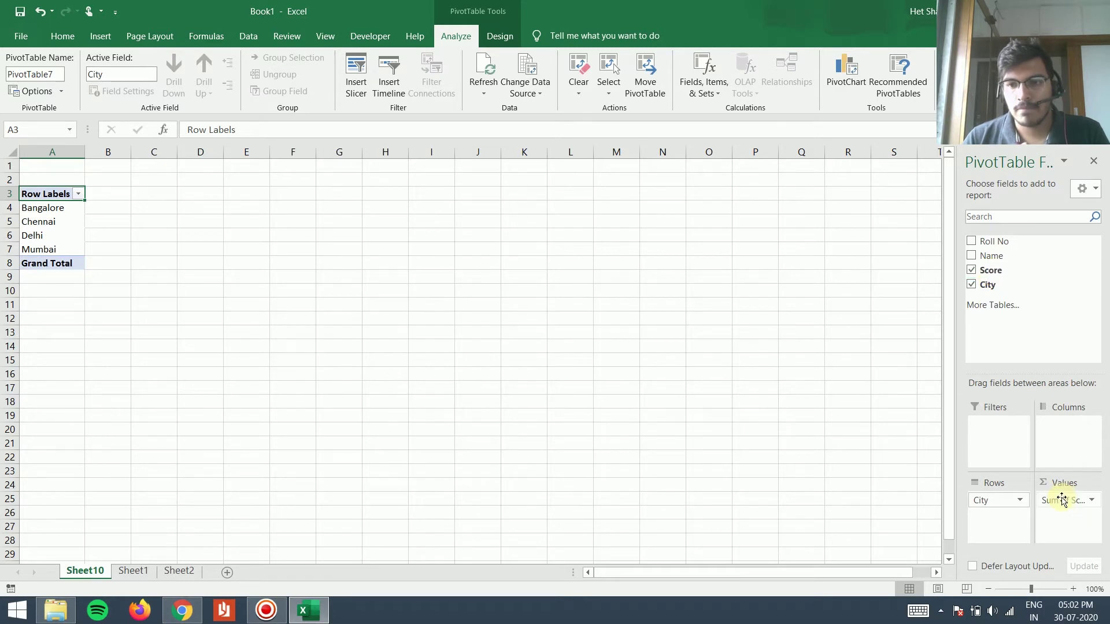
left_click_drag(989, 275, 1050, 501)
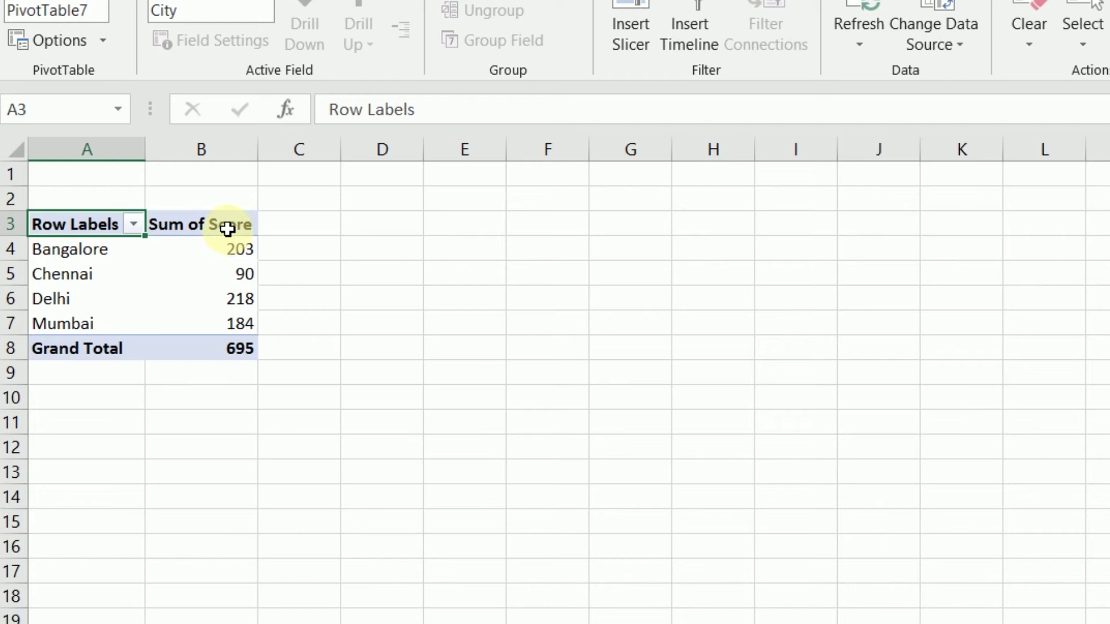
left_click(227, 228)
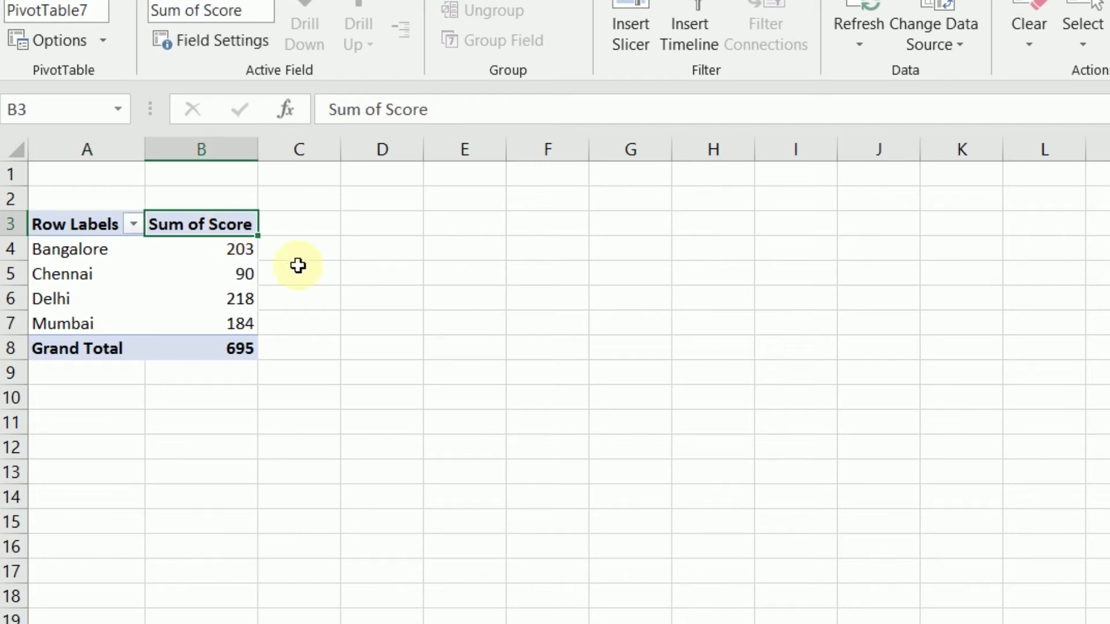
Summarize the Score field by Max instead of Sum.
right_click(202, 226)
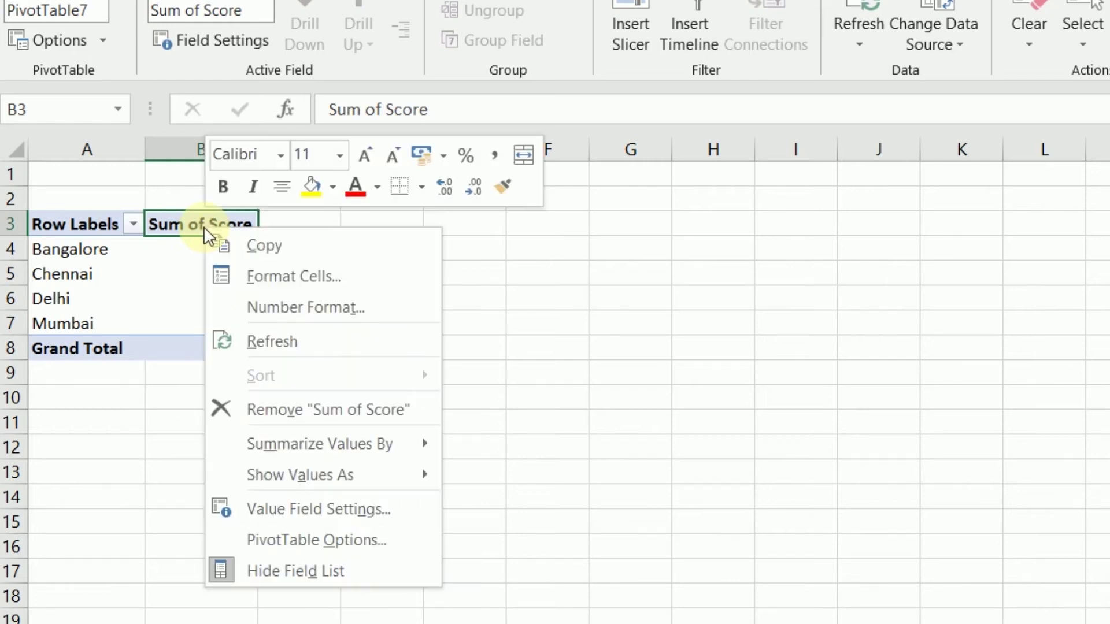
mouse_move(321, 445)
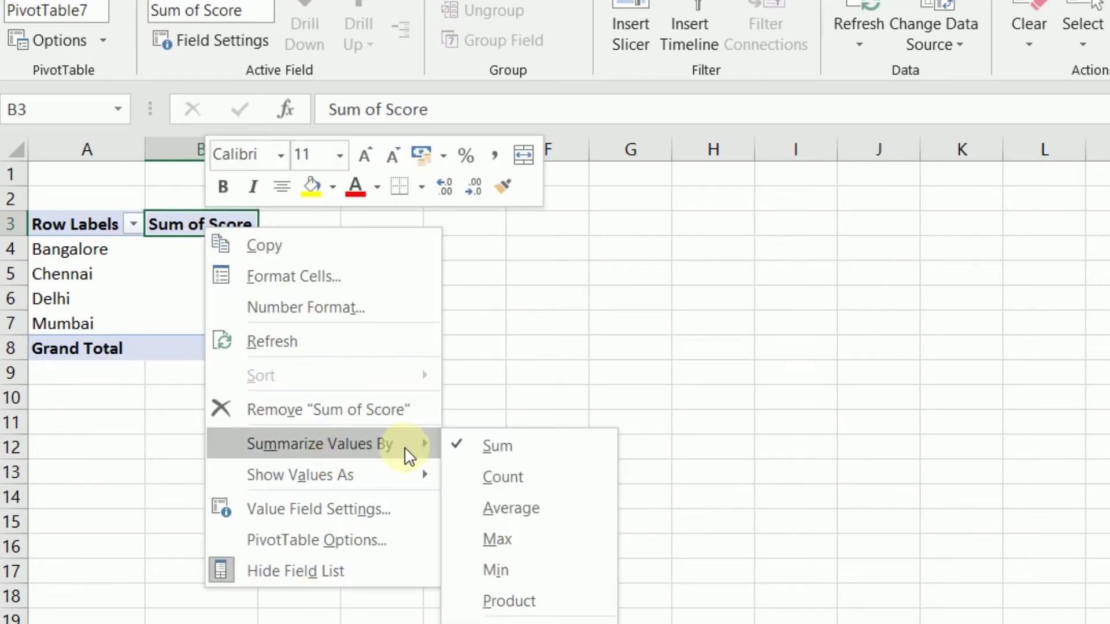
left_click(535, 551)
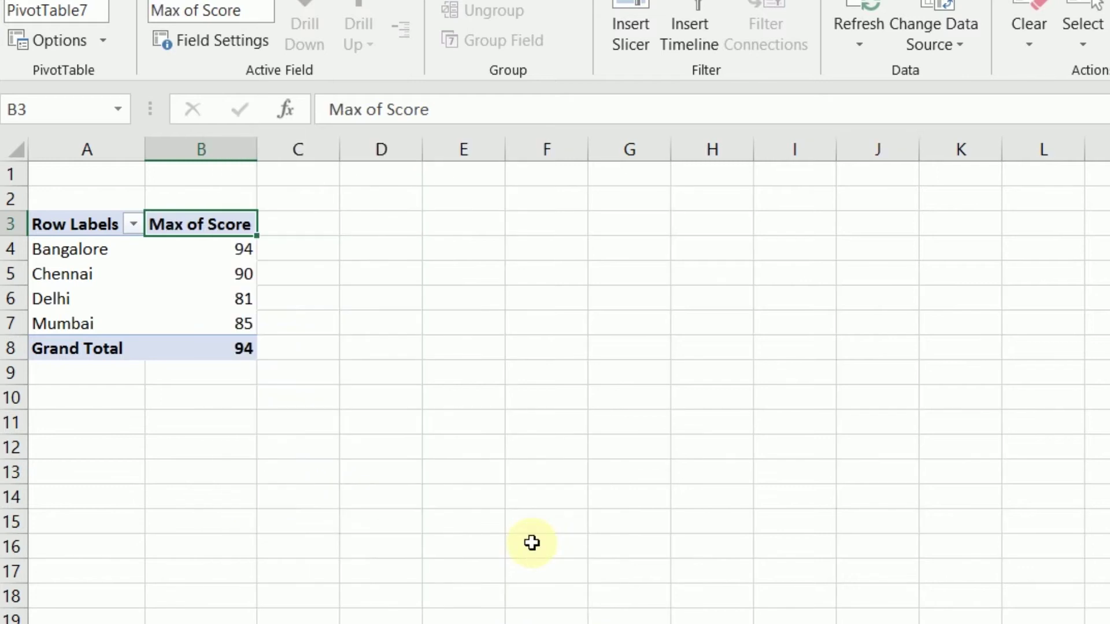
left_click(209, 349)
left_click(206, 317)
Check the city maximums: Bangalore 94, Chennai 90, Mumbai 85, overall 94.
left_click(208, 254)
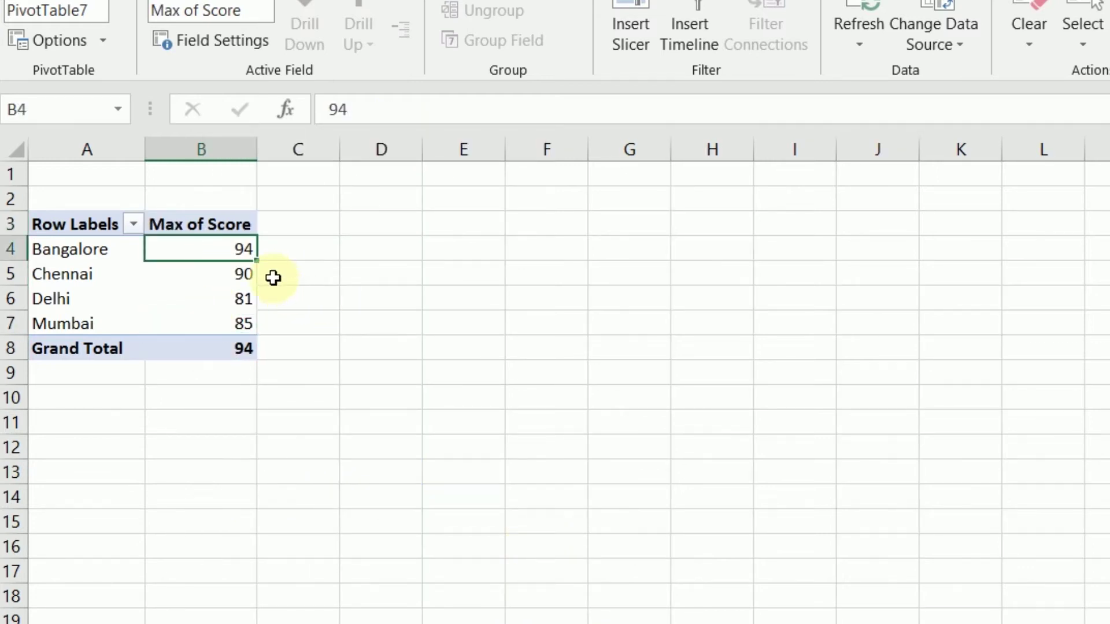
left_click(233, 274)
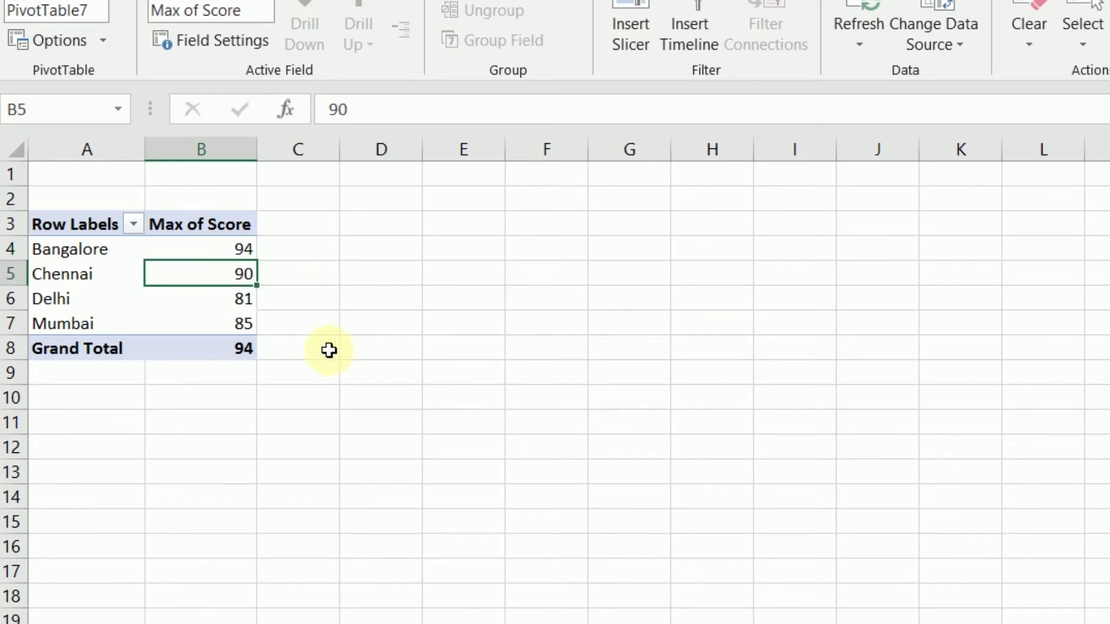
left_click(229, 322)
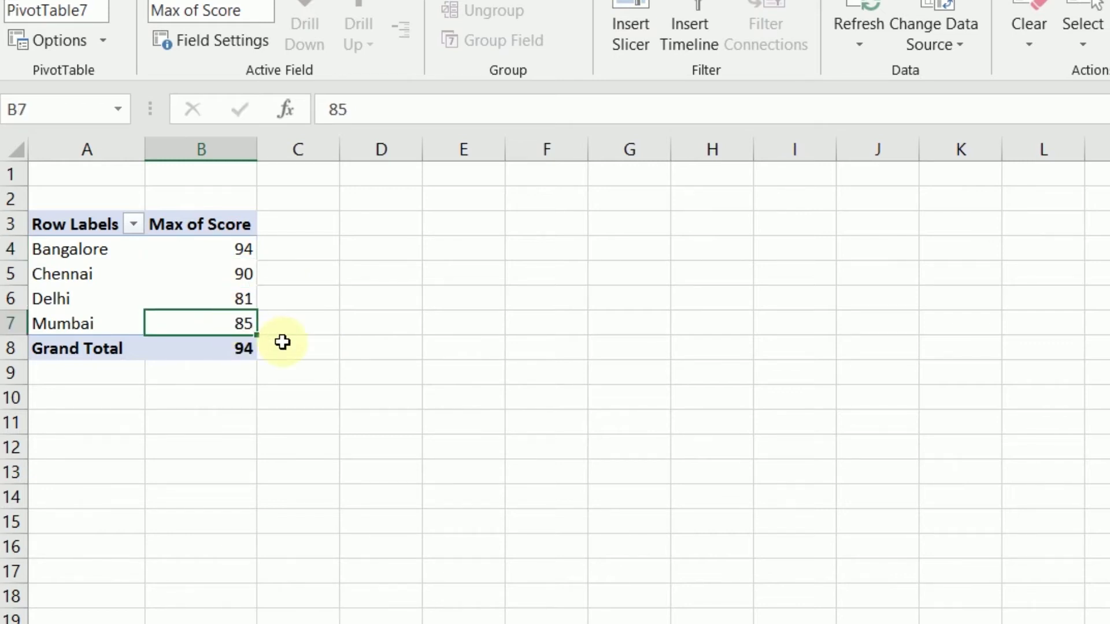
left_click(226, 351)
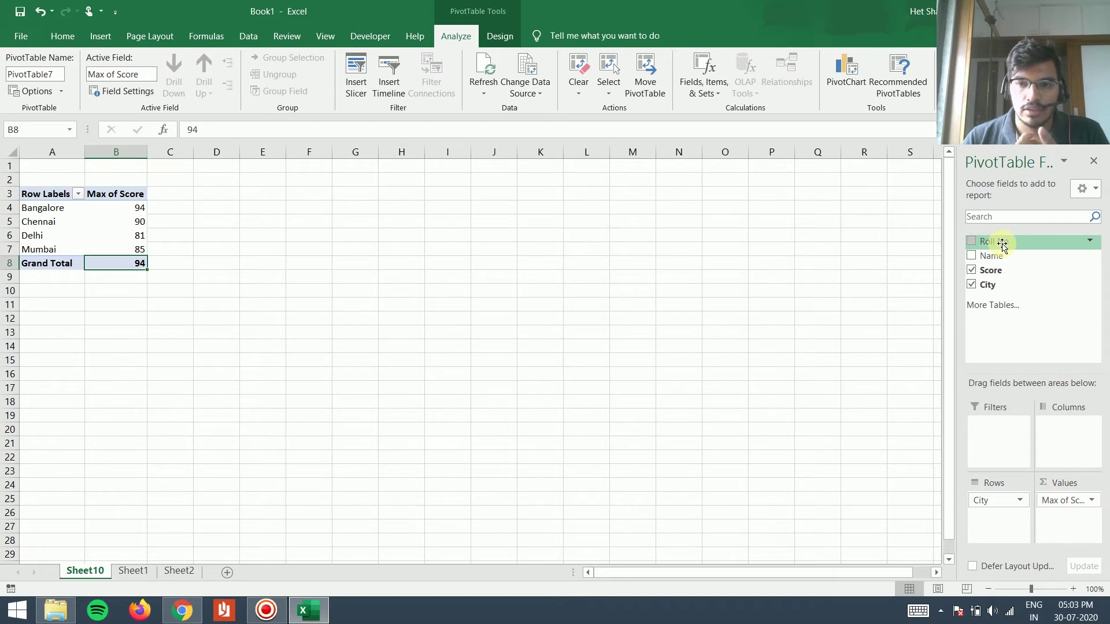
Add Roll No as a value column and summarize it by Count.
left_click_drag(1001, 245, 1071, 539)
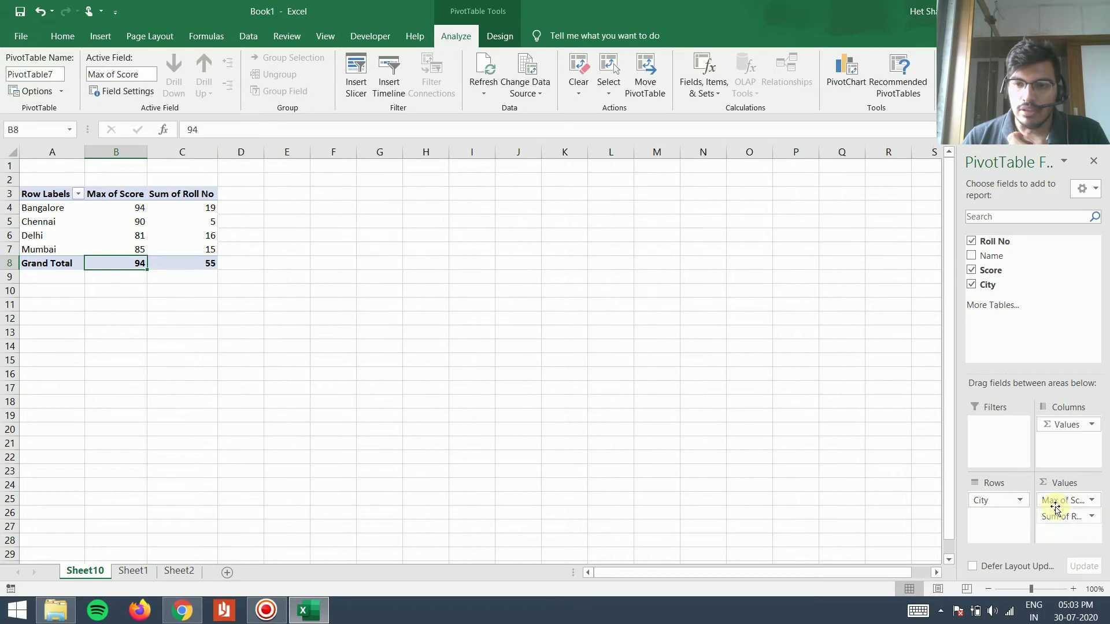
left_click(178, 193)
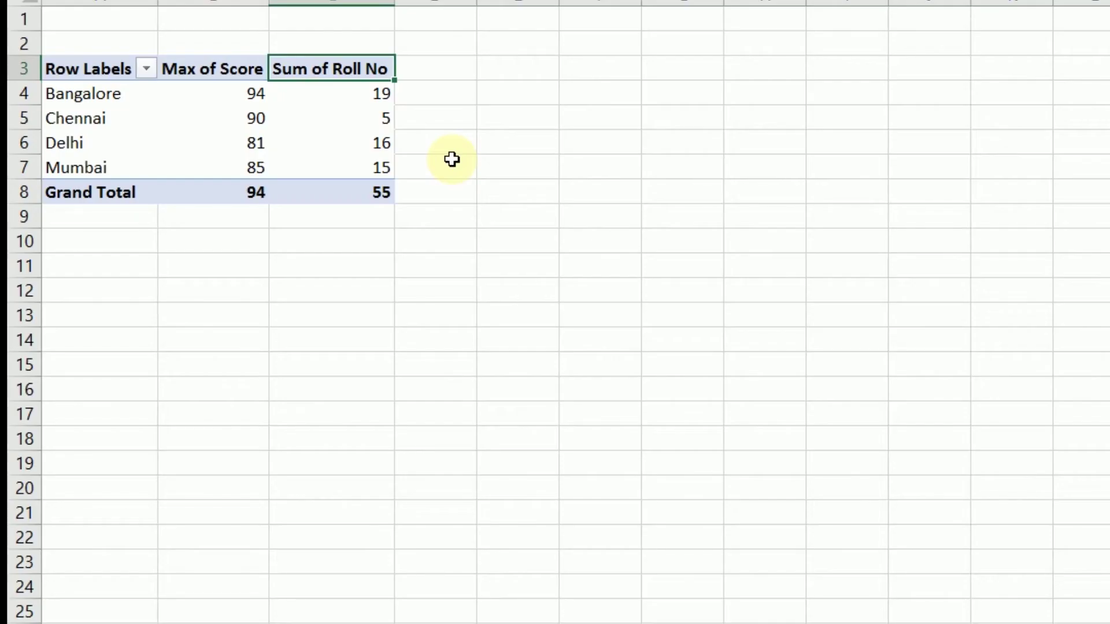
right_click(308, 78)
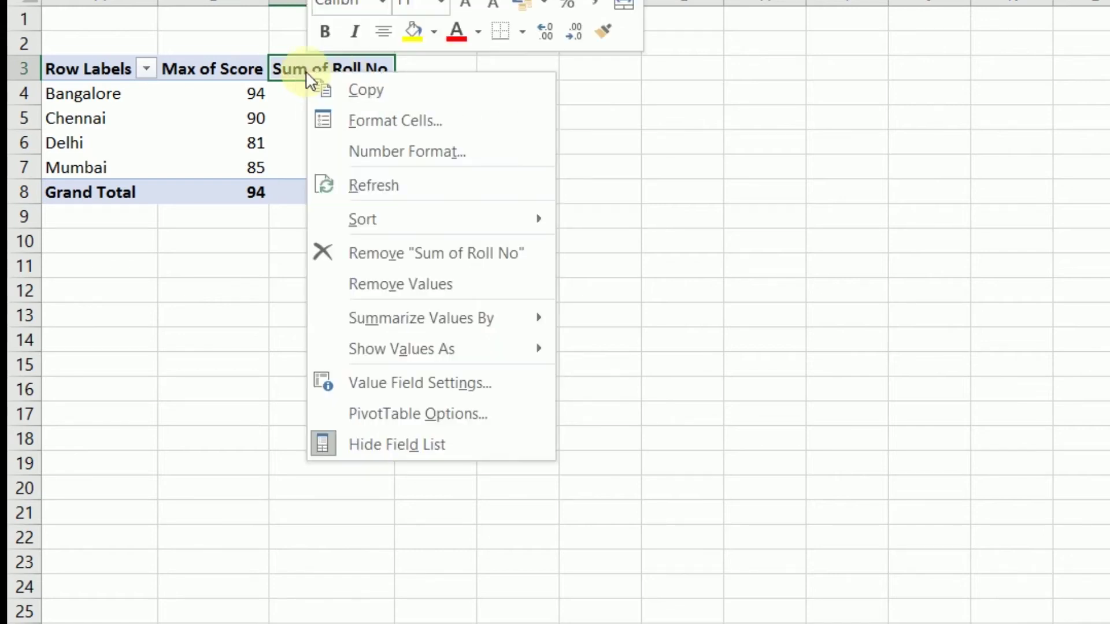
mouse_move(421, 318)
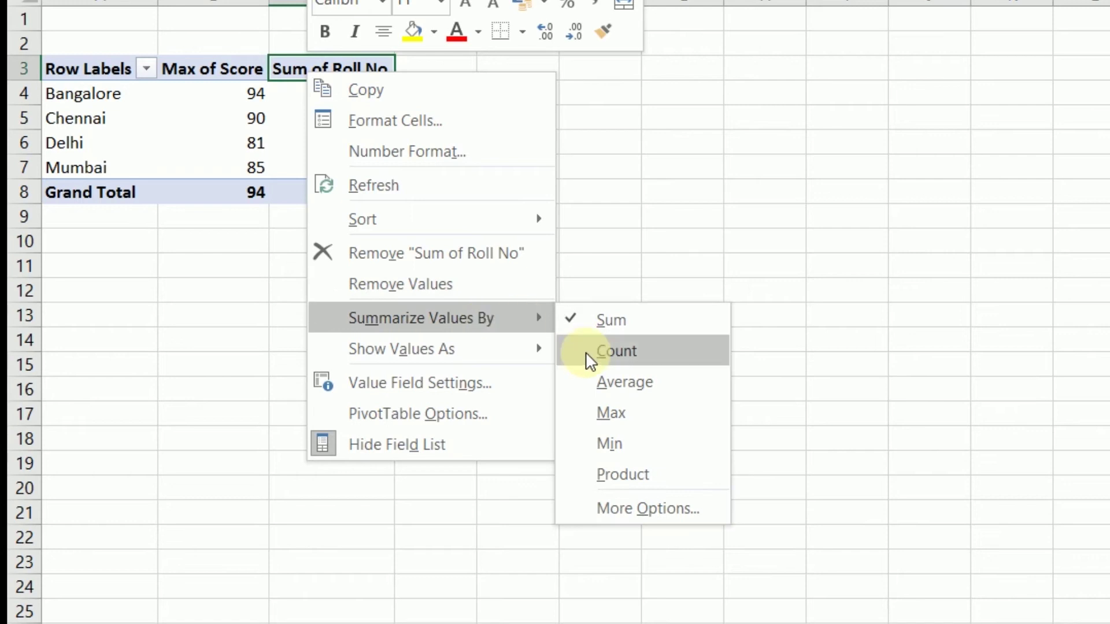
left_click(588, 351)
Check the student counts per city: Bangalore 3, Chennai 1, Delhi 3, Mumbai 3.
left_click(390, 167)
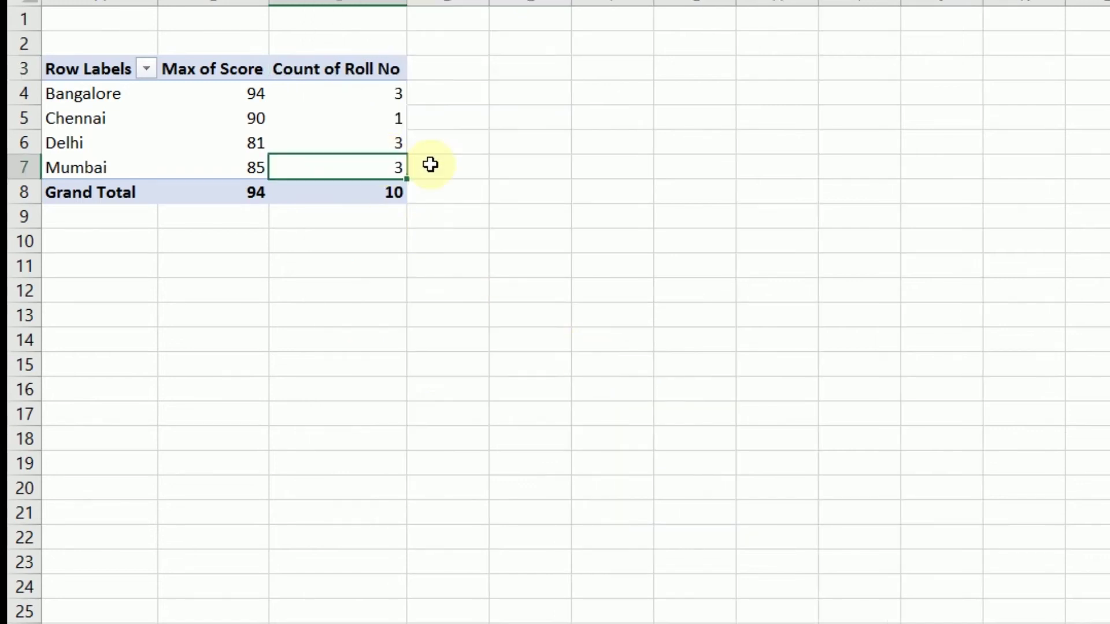
left_click(425, 96)
left_click(389, 91)
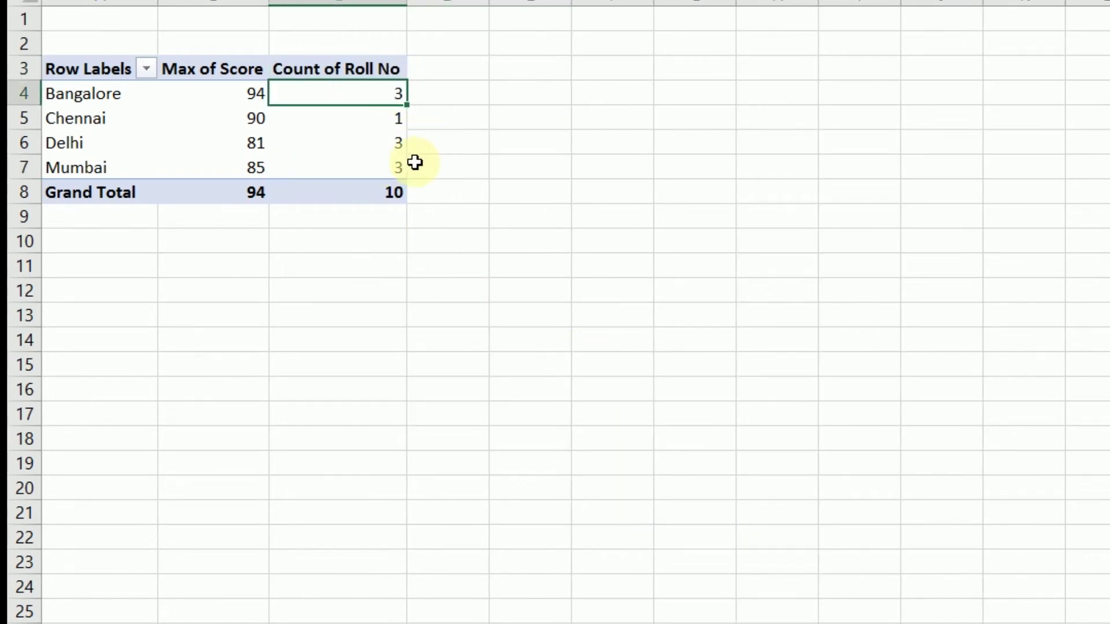
left_click(391, 141)
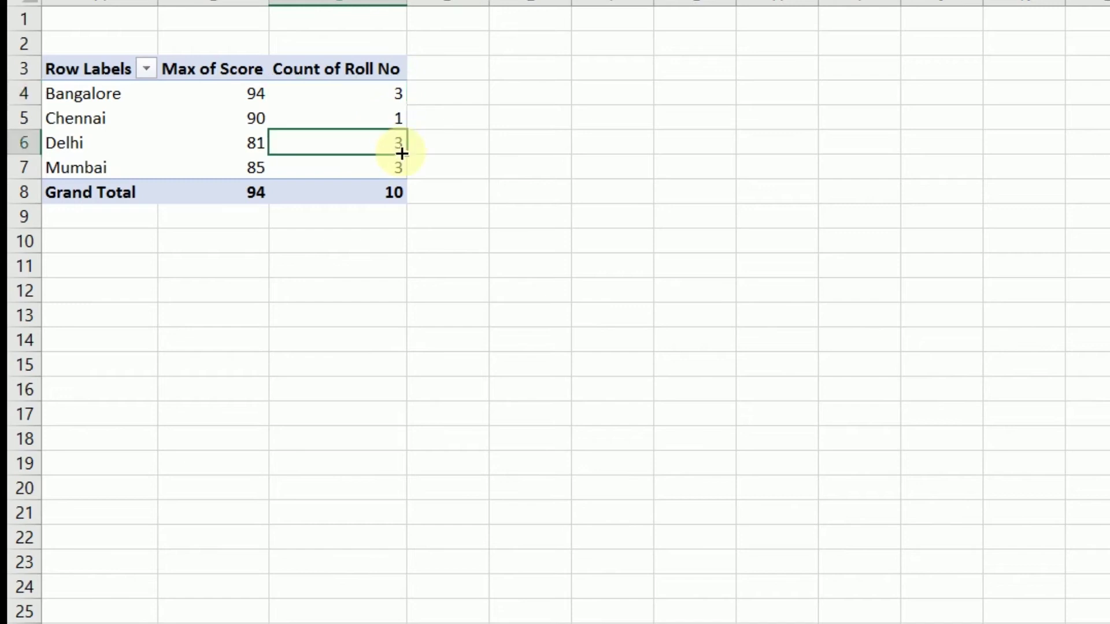
left_click(396, 119)
left_click(398, 203)
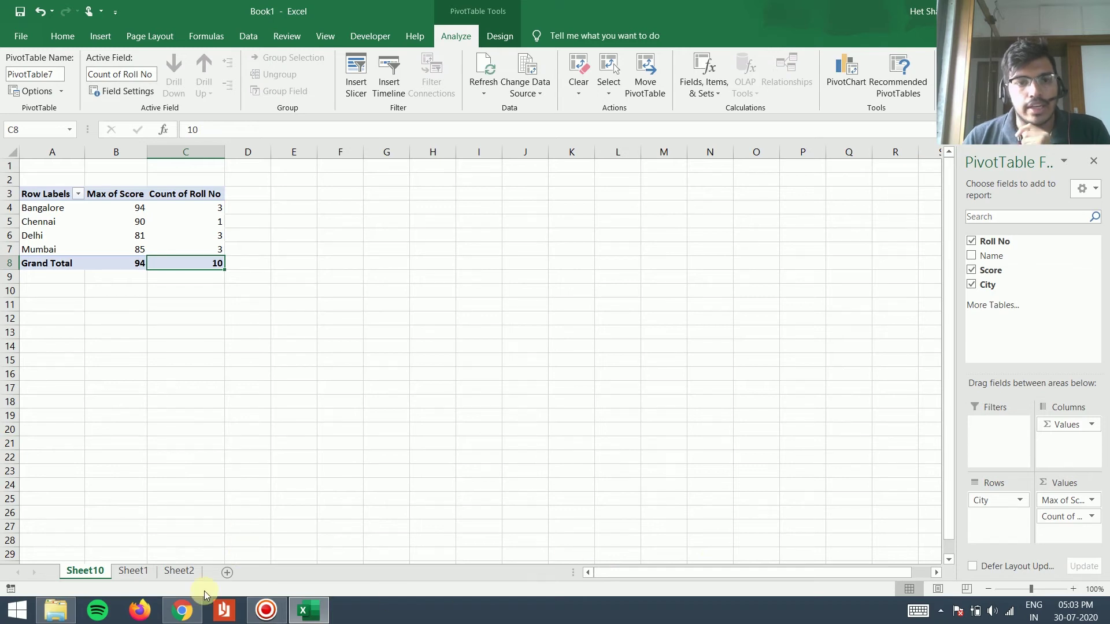
left_click(165, 573)
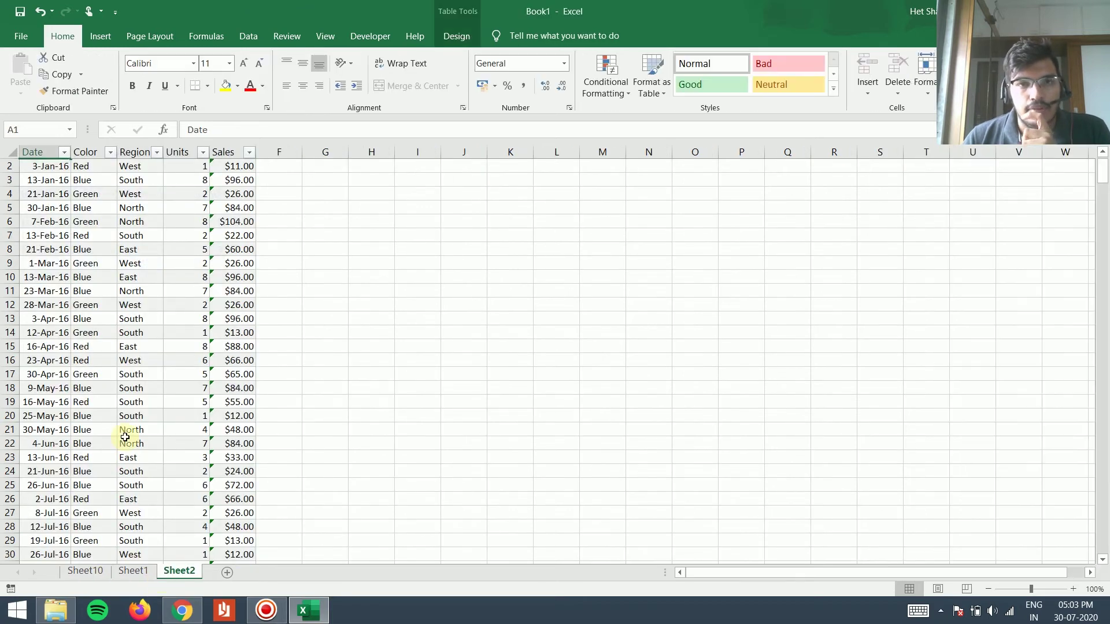
scroll(129, 434, "down", 1)
scroll(129, 434, "up", 1)
left_click(40, 179)
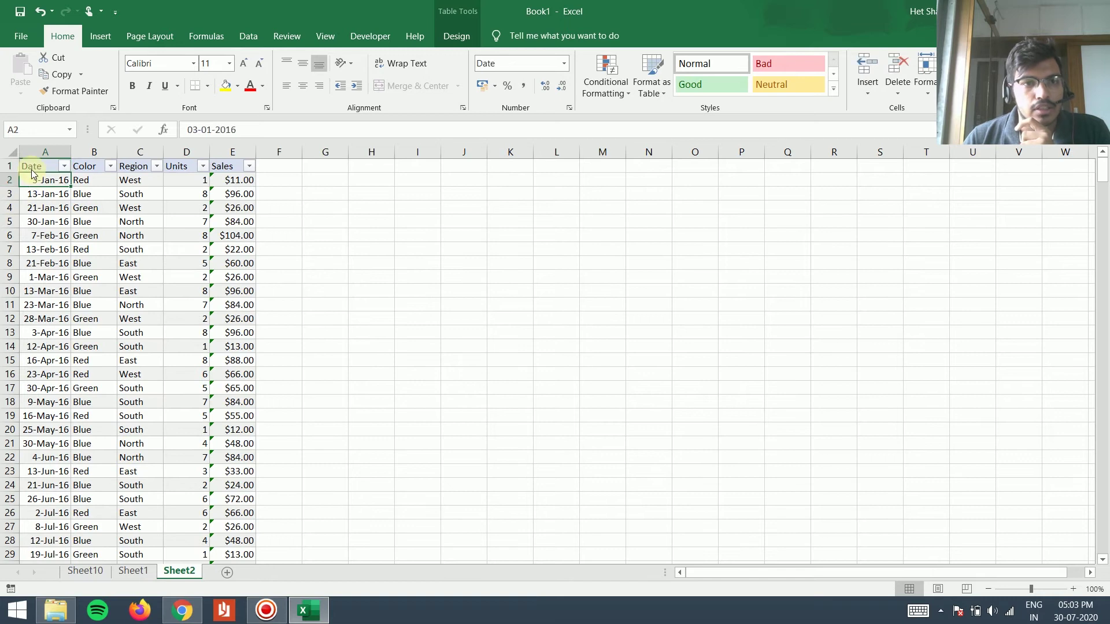
left_click(36, 166)
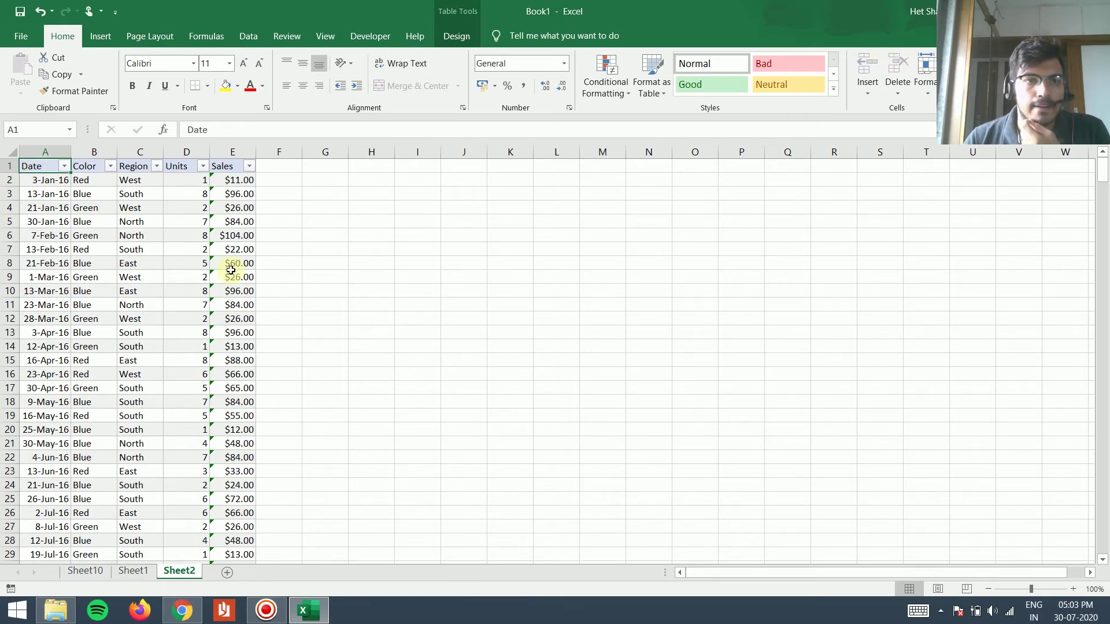
left_click(26, 208)
left_click(45, 192)
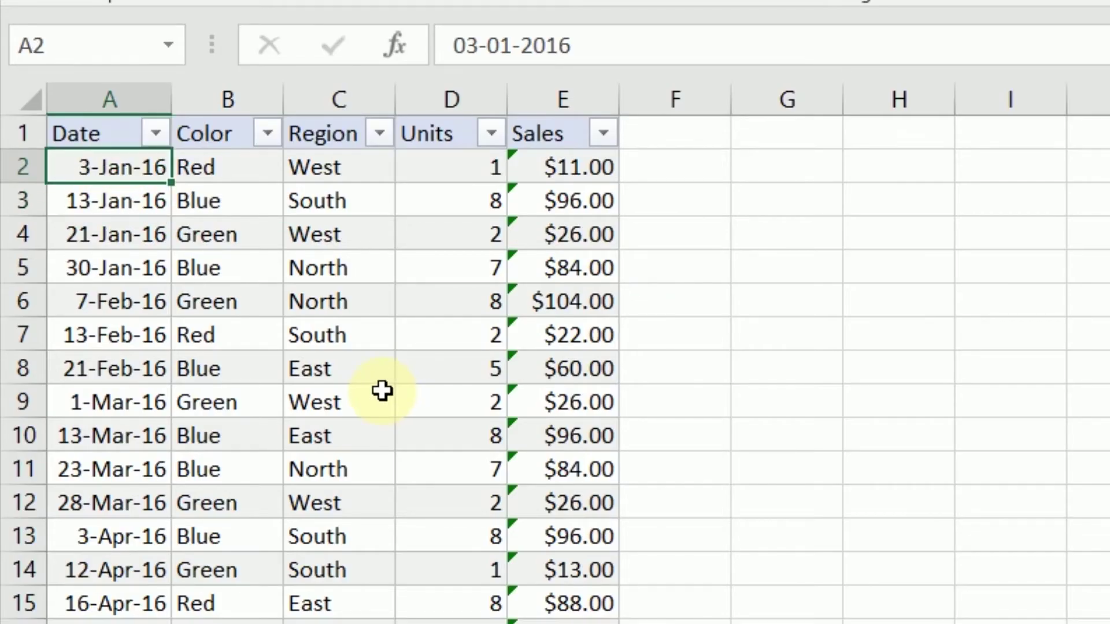
left_click(491, 166)
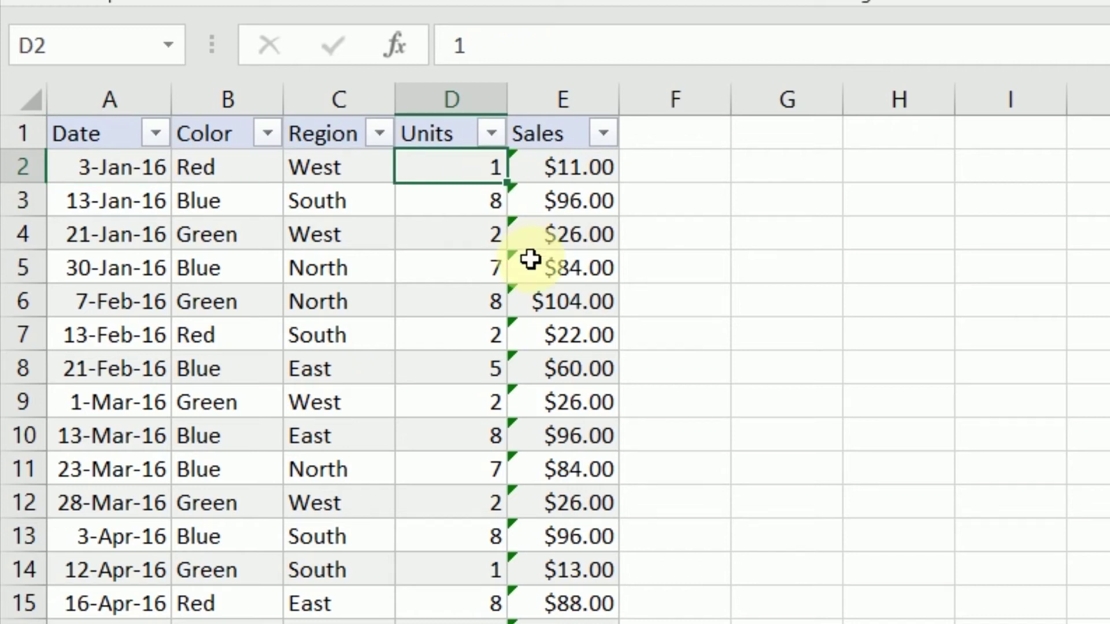
left_click(218, 174)
left_click(315, 183)
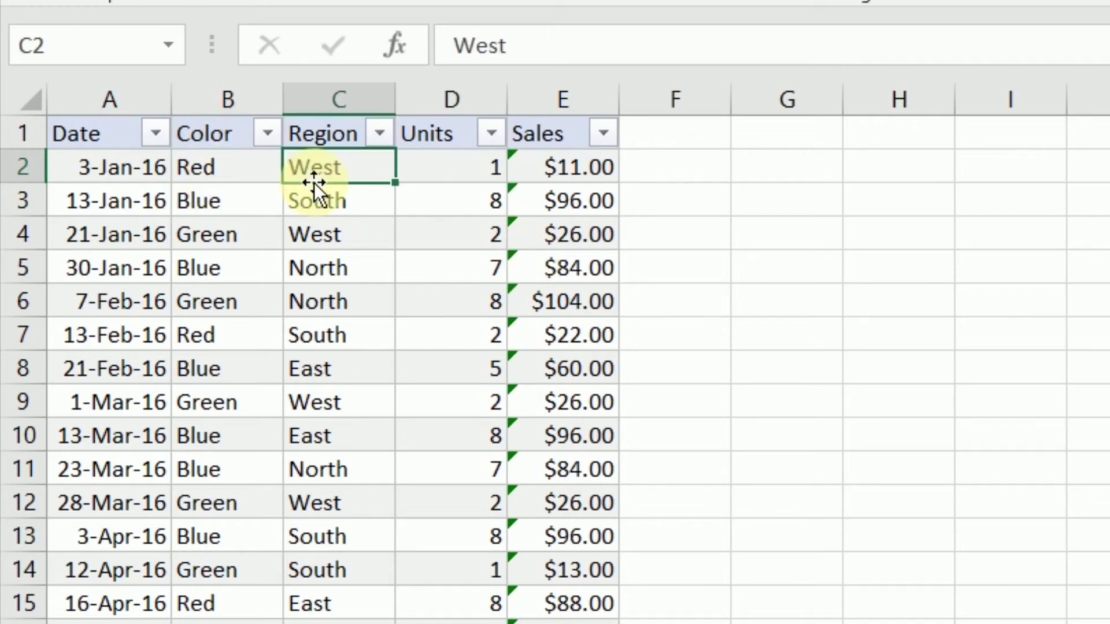
left_click(578, 194)
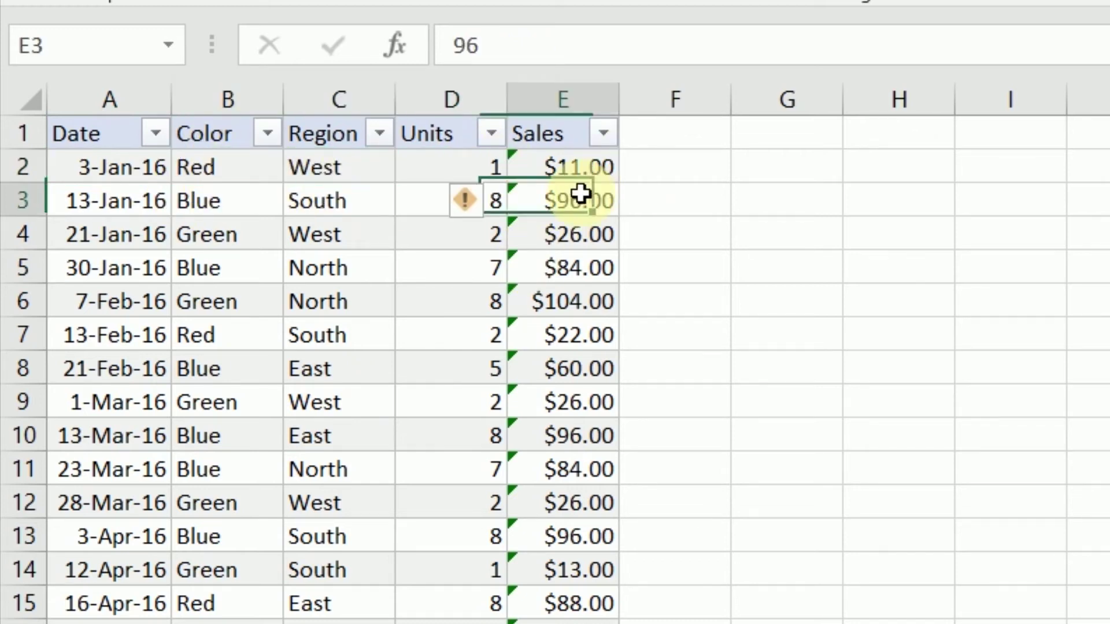
left_click(599, 158)
left_click(517, 413)
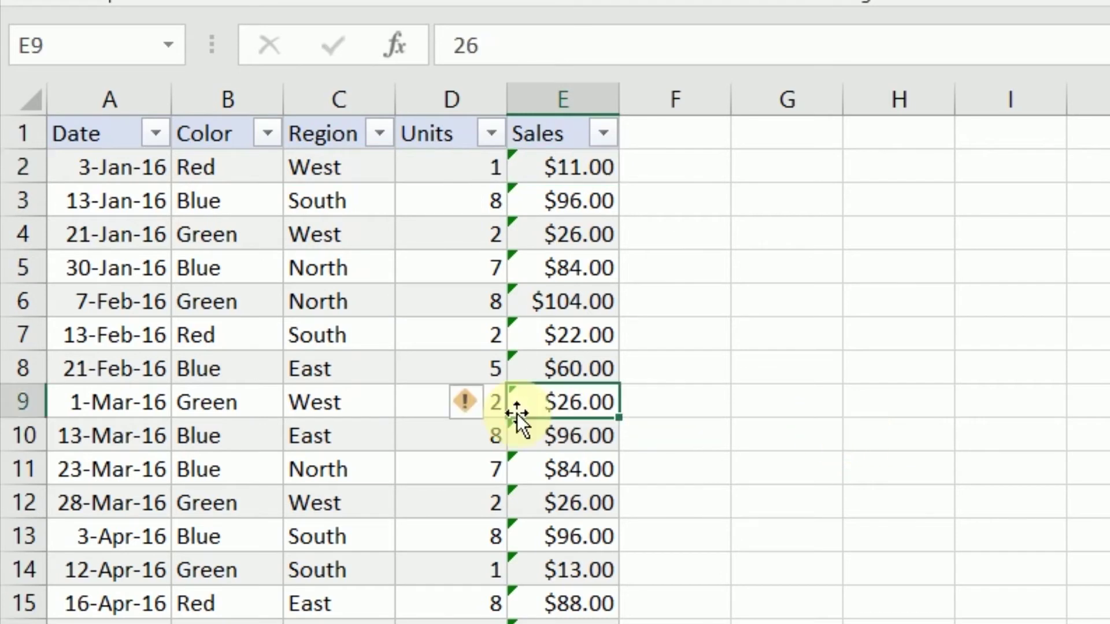
left_click(486, 303)
left_click(154, 300)
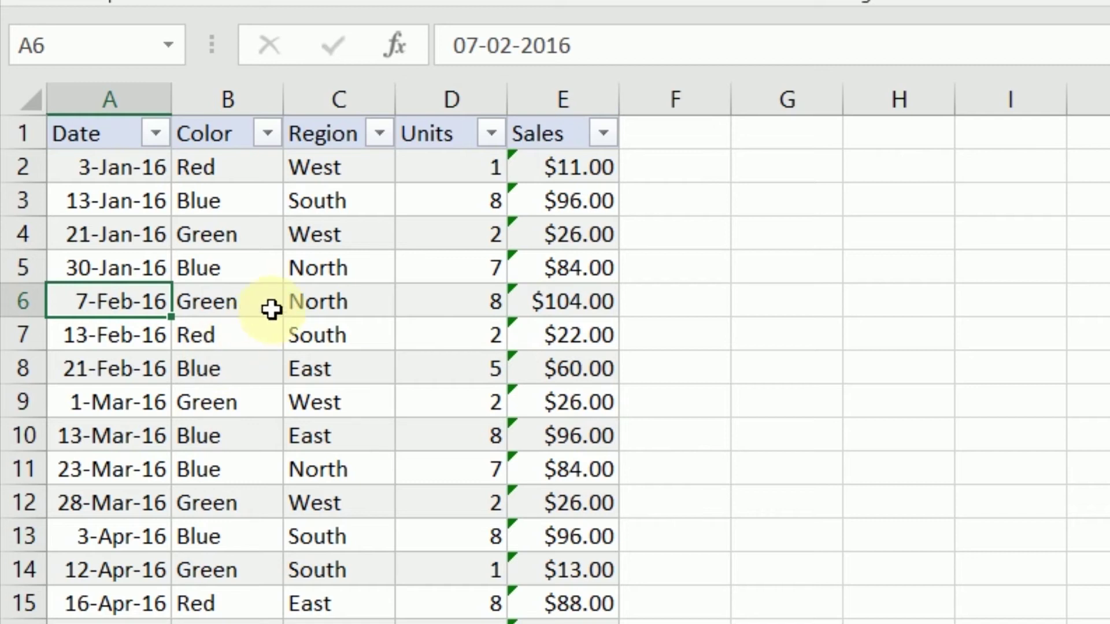
left_click(487, 303)
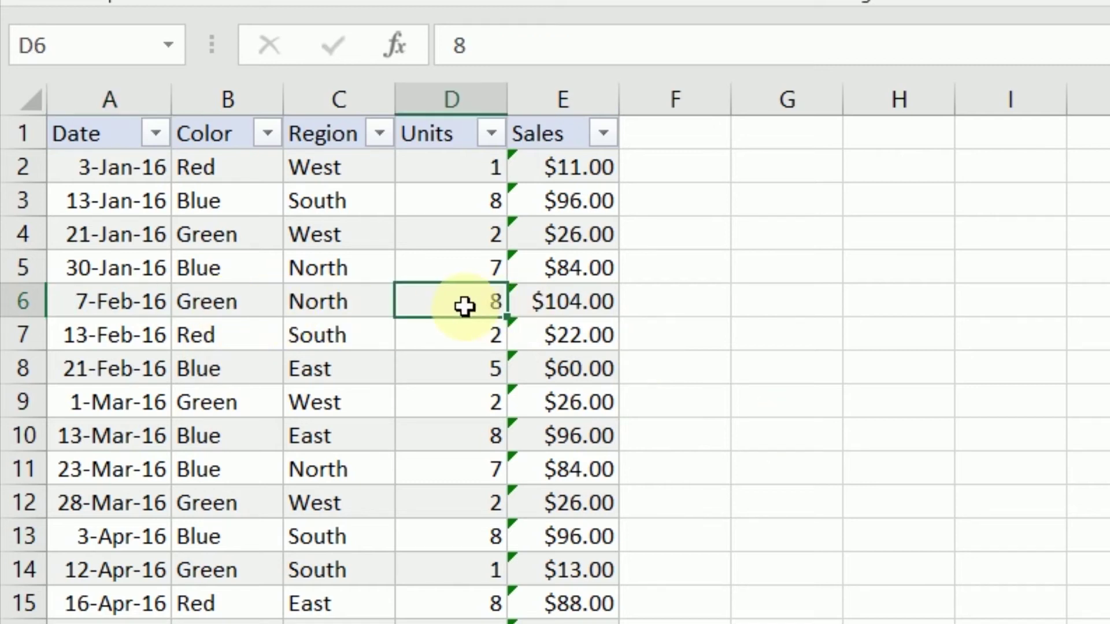
left_click(598, 305)
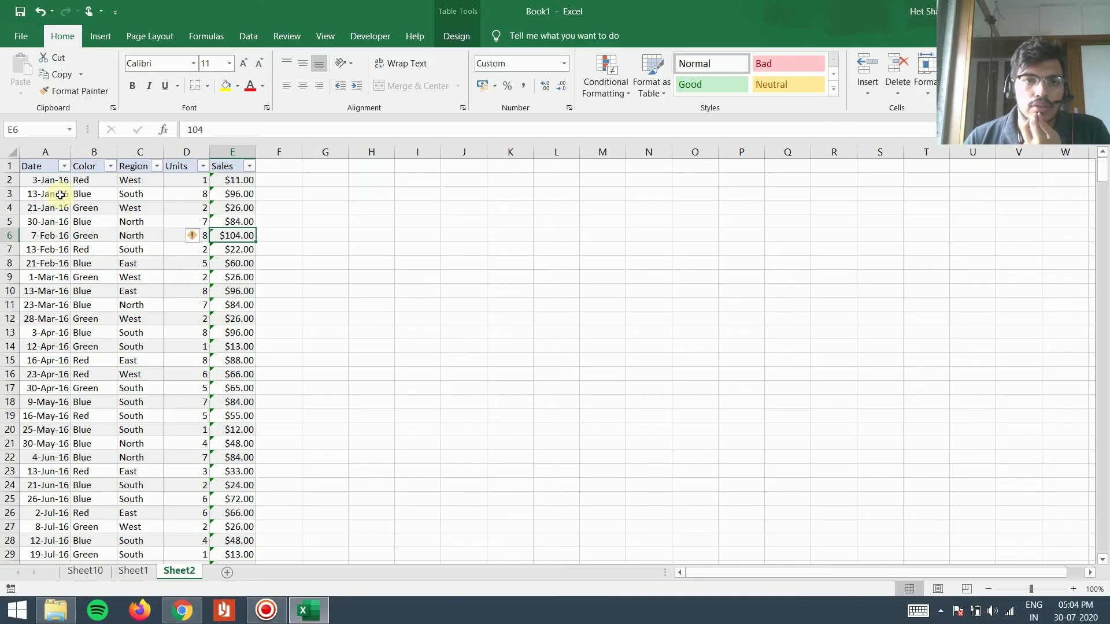
left_click(36, 166)
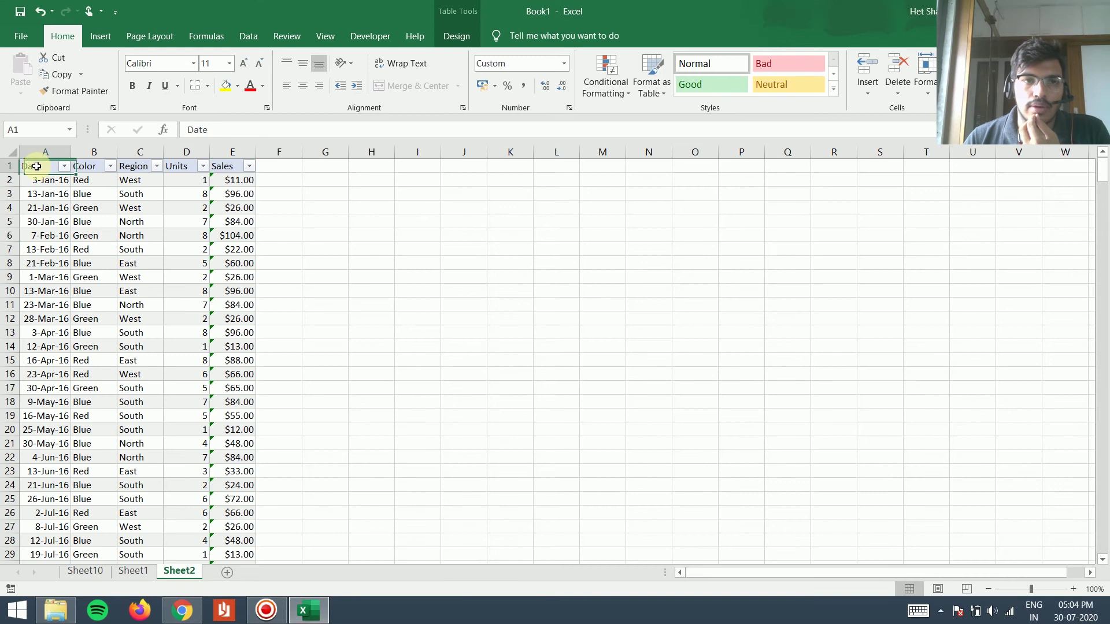
scroll(285, 403, "down", 12)
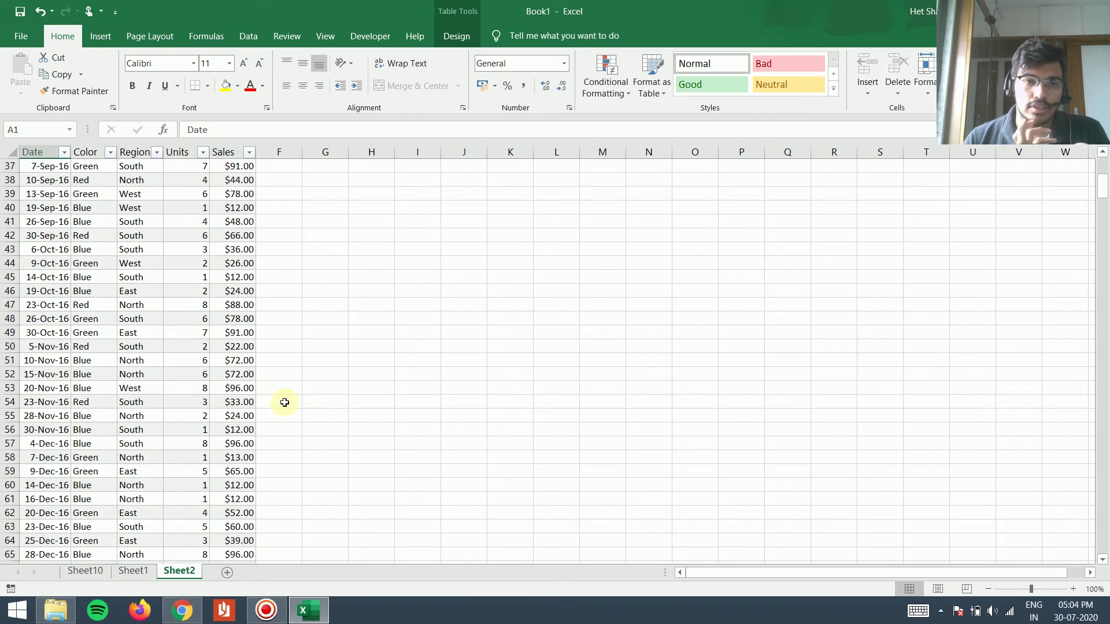
scroll(285, 402, "down", 20)
scroll(276, 402, "down", 10)
scroll(275, 402, "up", 20)
scroll(273, 398, "up", 20)
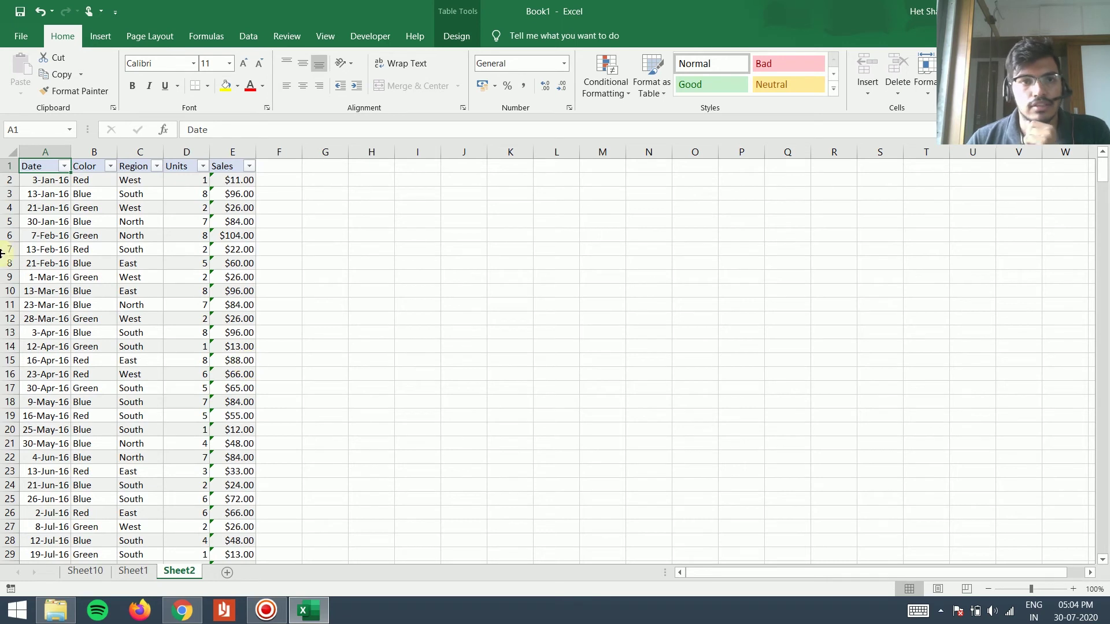
Place the selection inside the sales table's data.
left_click(99, 35)
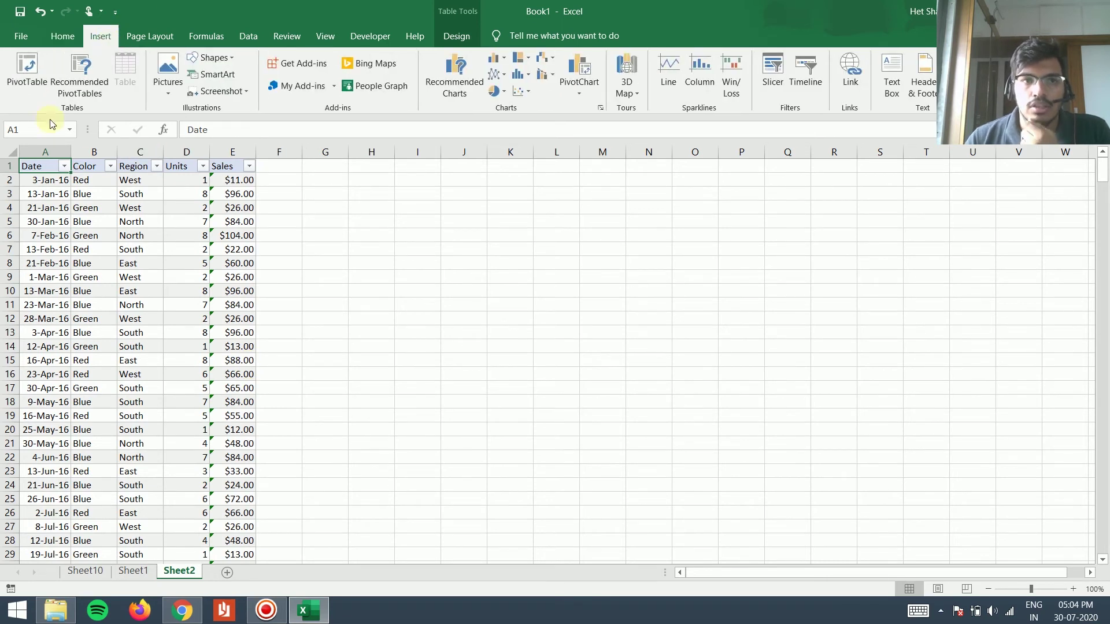
left_click(25, 166)
key("Down")
key("Down")
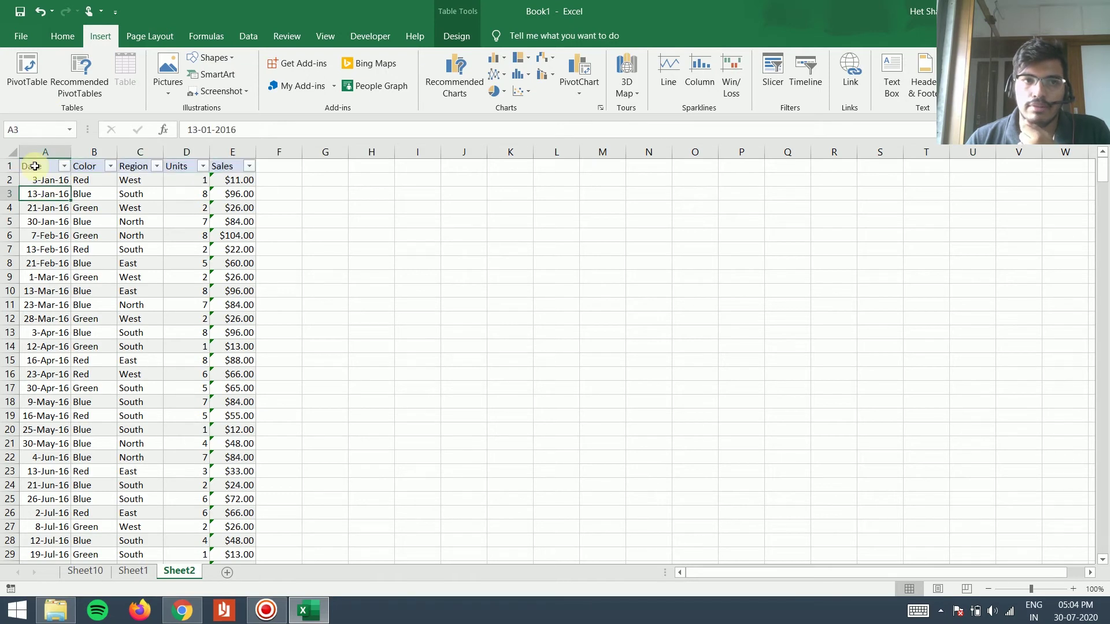
left_click(34, 166)
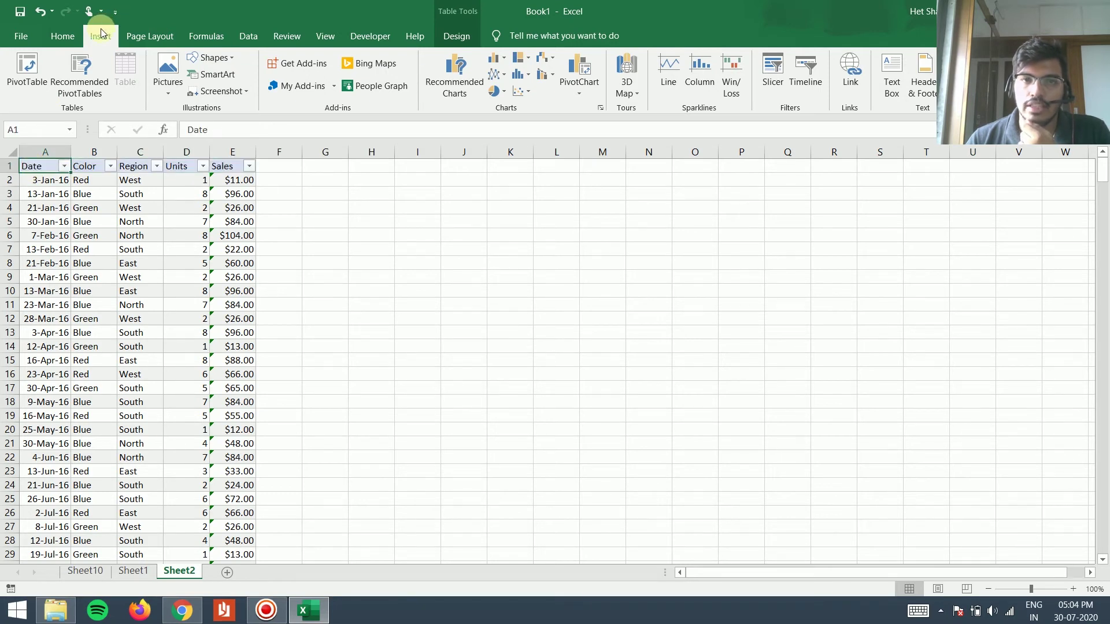
Create an empty PivotTable from the sales table on a new worksheet.
left_click(27, 83)
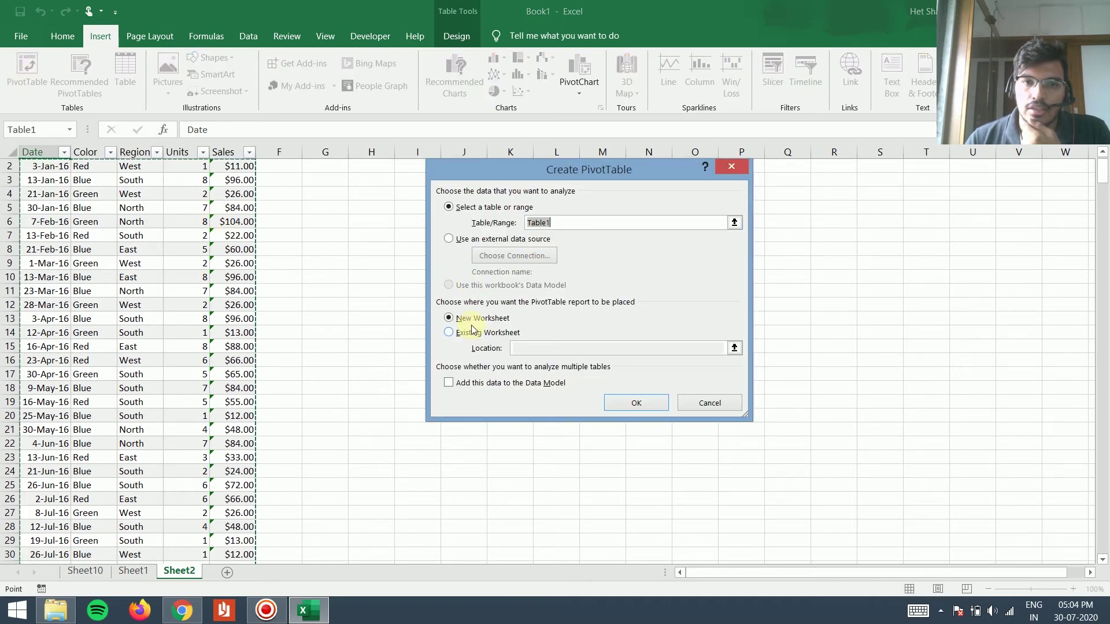
left_click(646, 409)
left_click(635, 401)
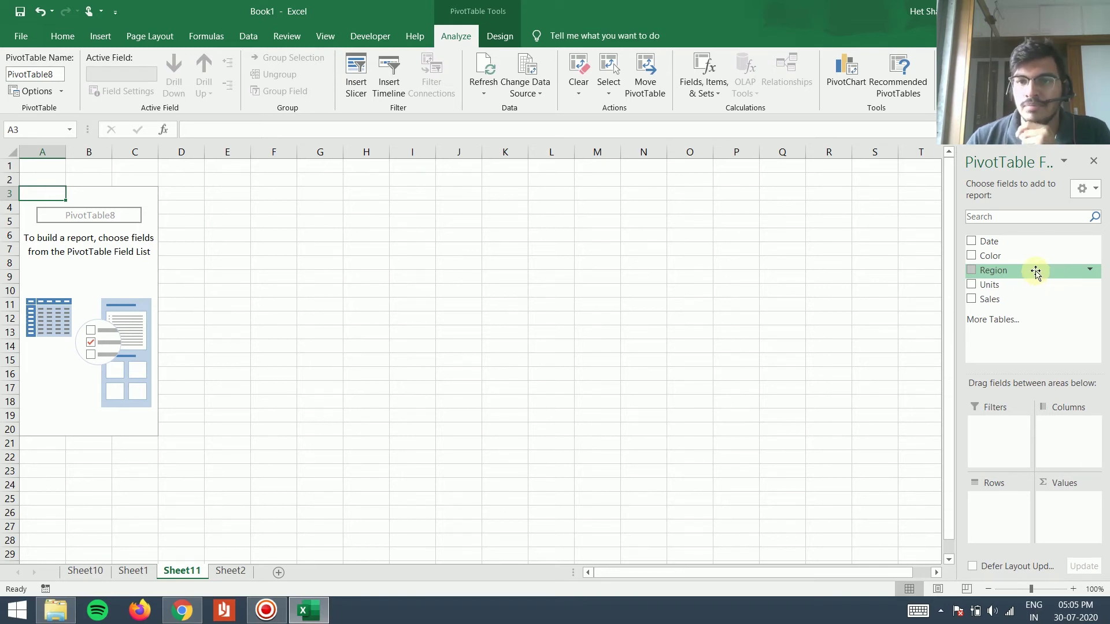
Put Region in Rows with Sum of Sales per region, then inspect East and West totals.
left_click_drag(1035, 272, 1010, 498)
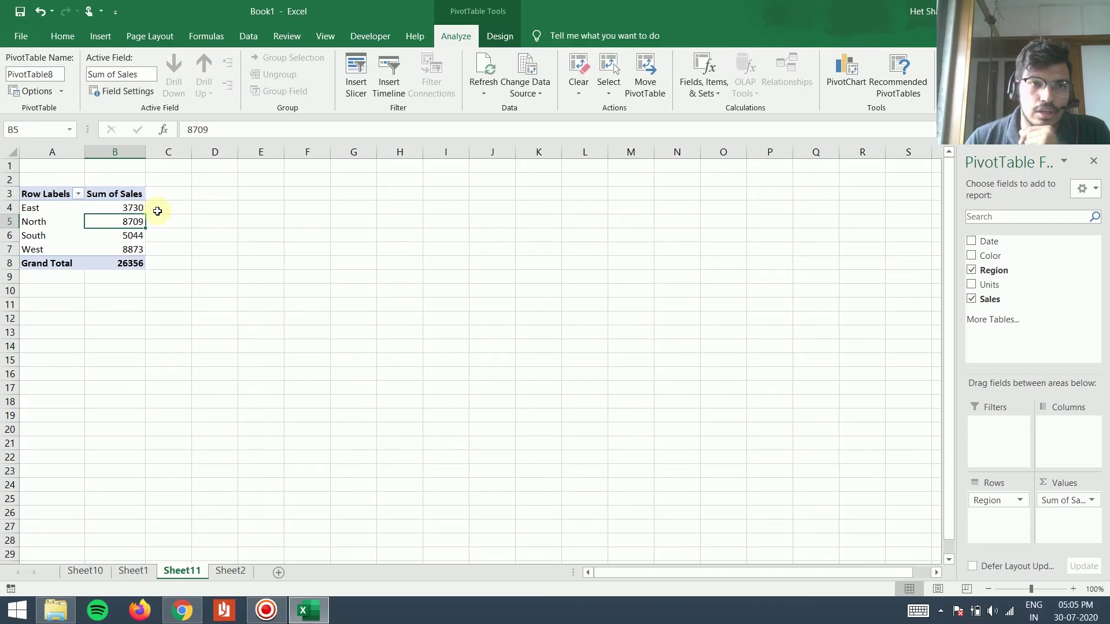
left_click(49, 208)
left_click(105, 207)
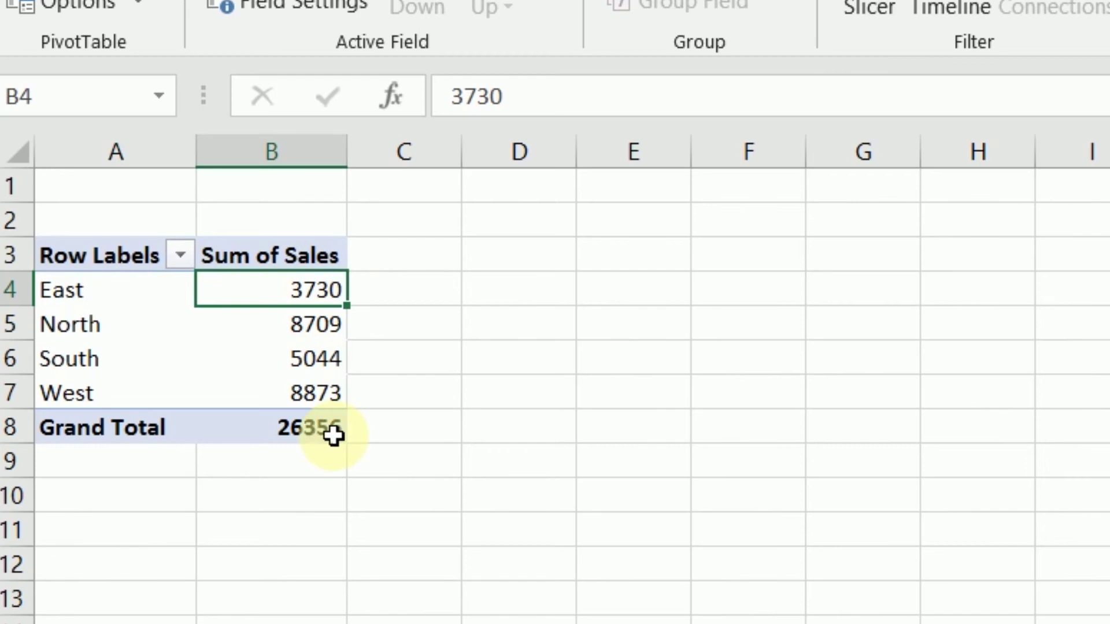
key("Down")
key("Down")
key("Down")
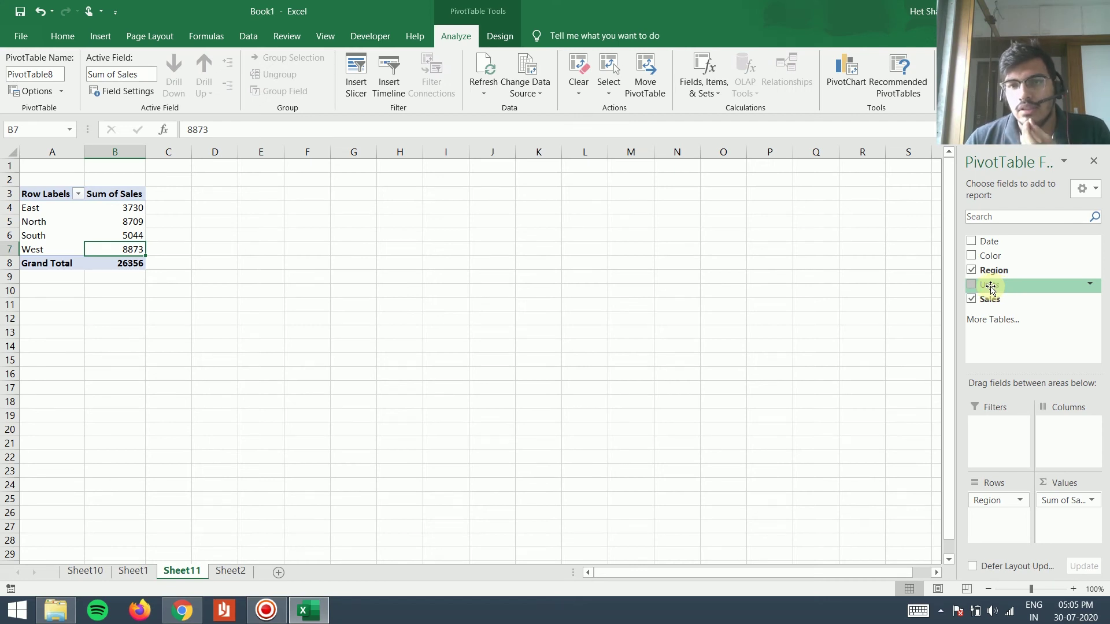
Add Units to Values and summarize it by Count instead of Sum.
mouse_move(990, 286)
left_mouse_down()
mouse_move(1065, 540)
mouse_move(1067, 528)
left_mouse_up()
left_click(184, 193)
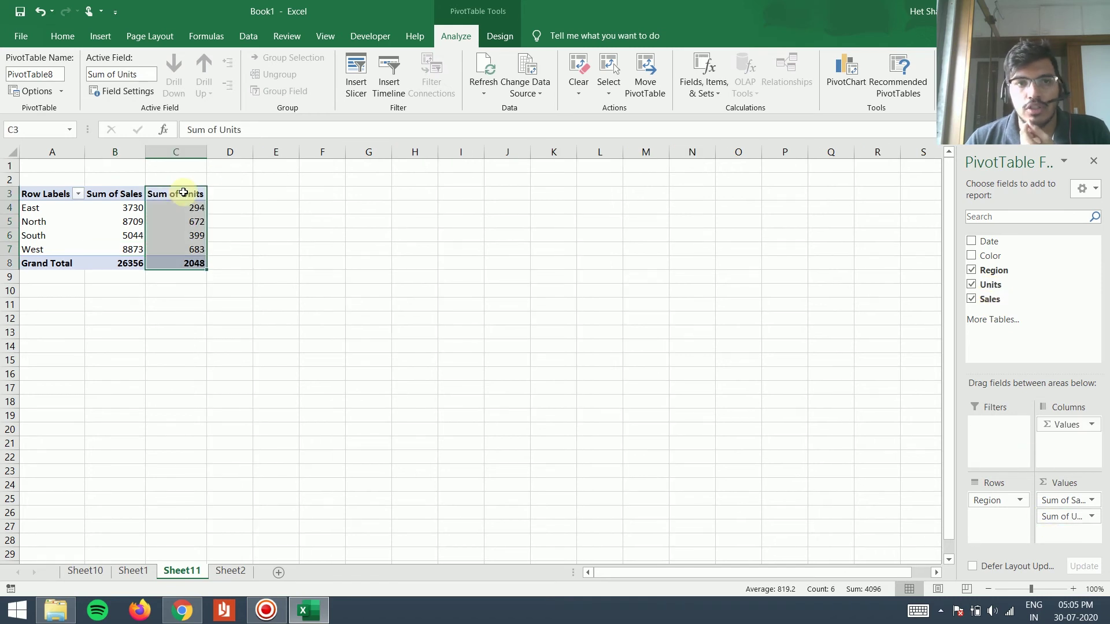
left_click(183, 192)
right_click(184, 194)
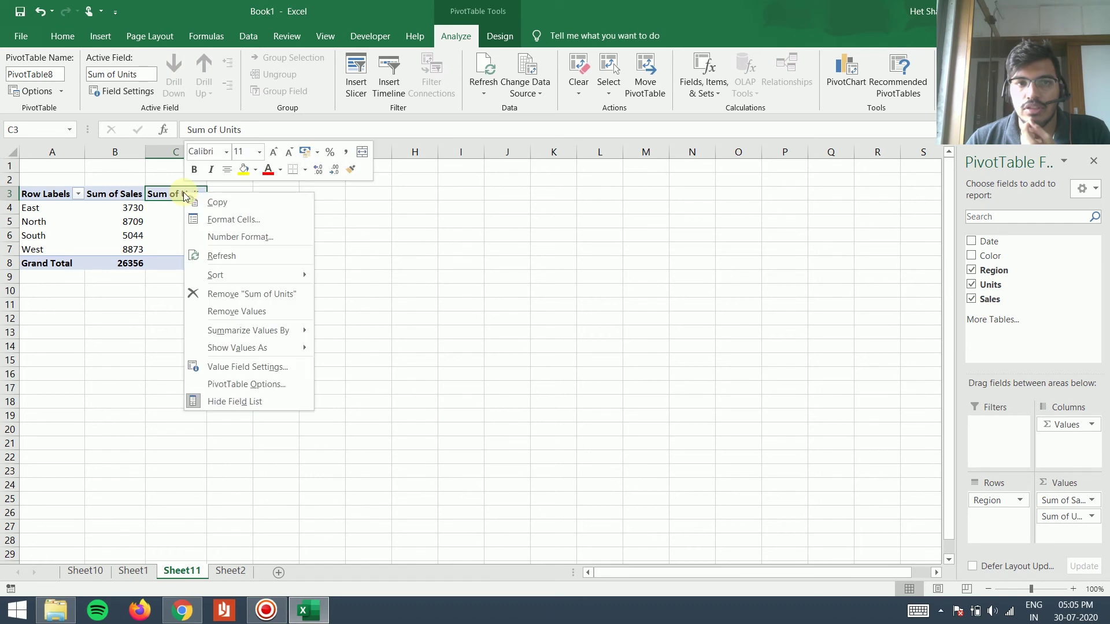
mouse_move(248, 330)
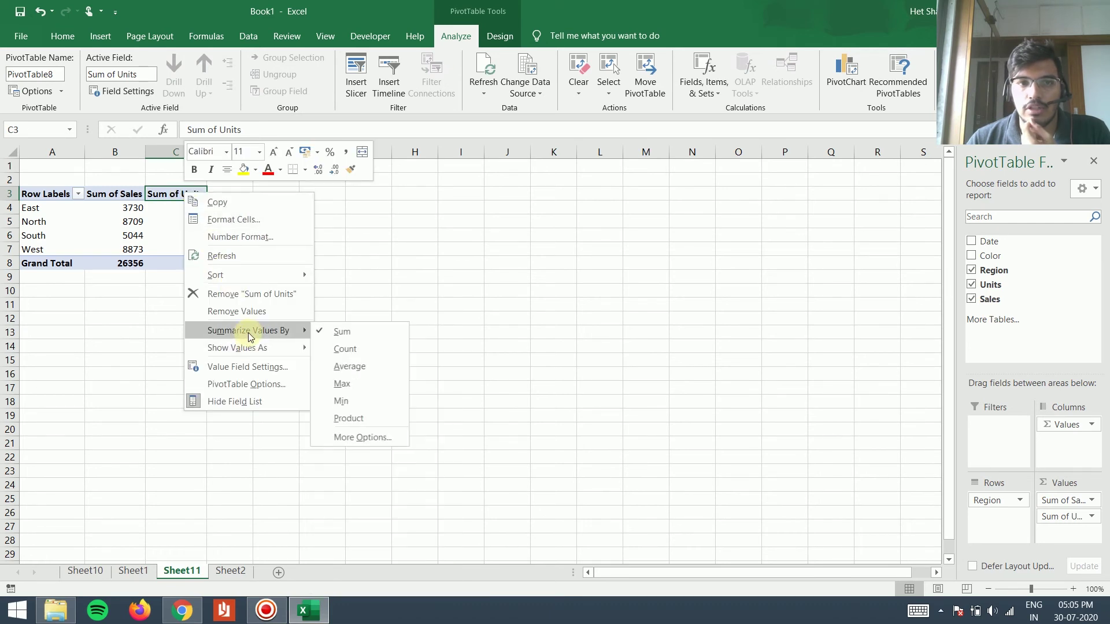
left_click(362, 351)
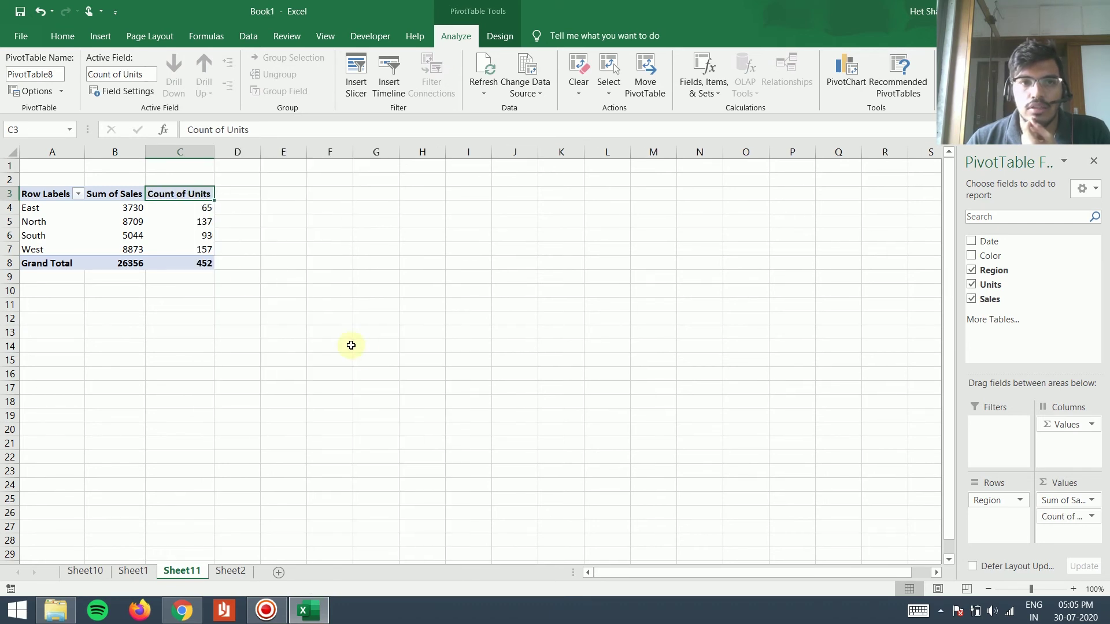
Check the unit counts for East (65) and West (157).
left_click(200, 207)
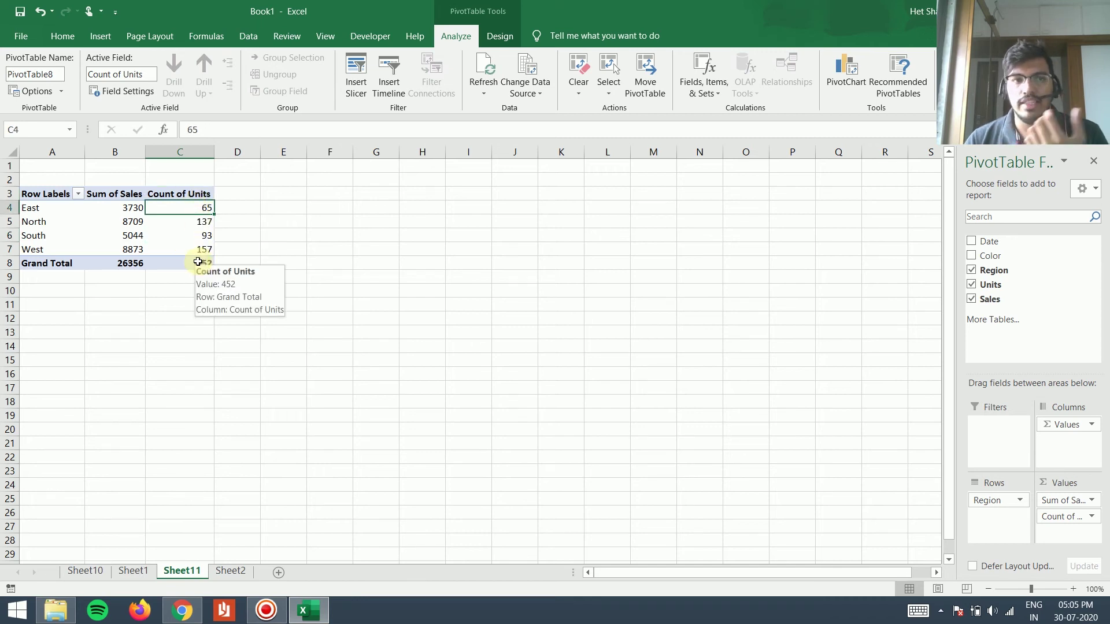
left_click(182, 248)
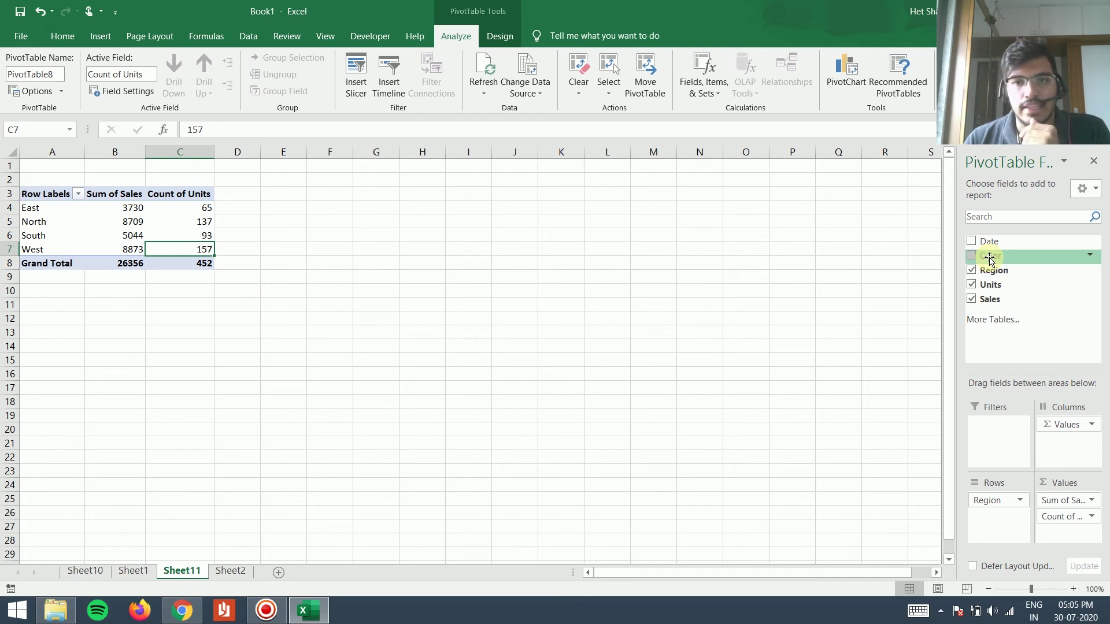
Put Color in Columns, then inspect East's and West's unit counts by color.
left_click_drag(989, 258, 1069, 447)
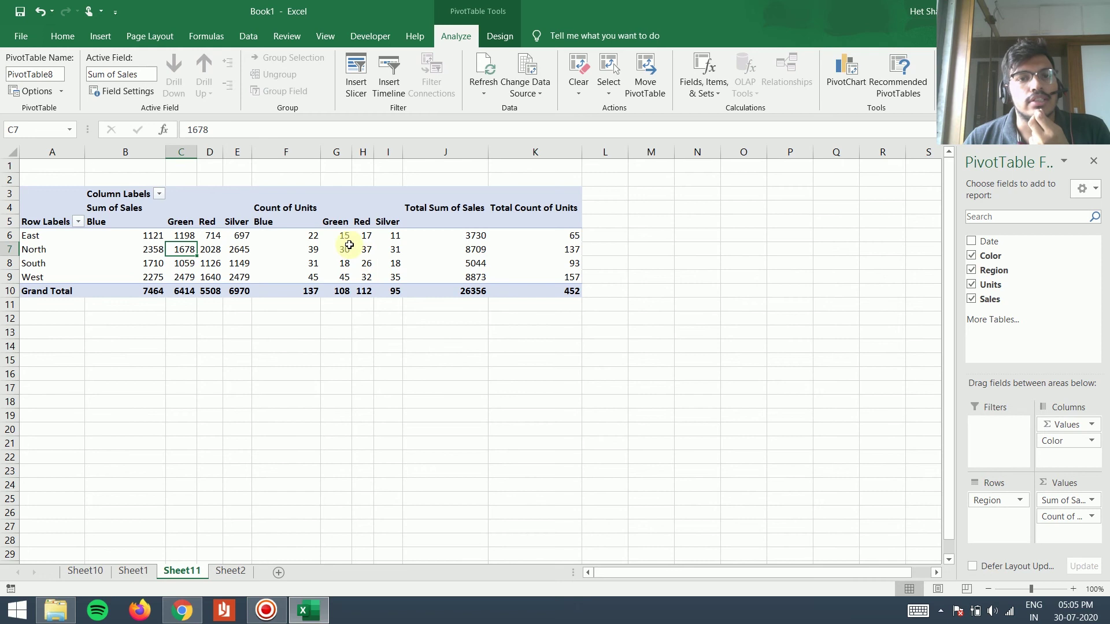
left_click(326, 236)
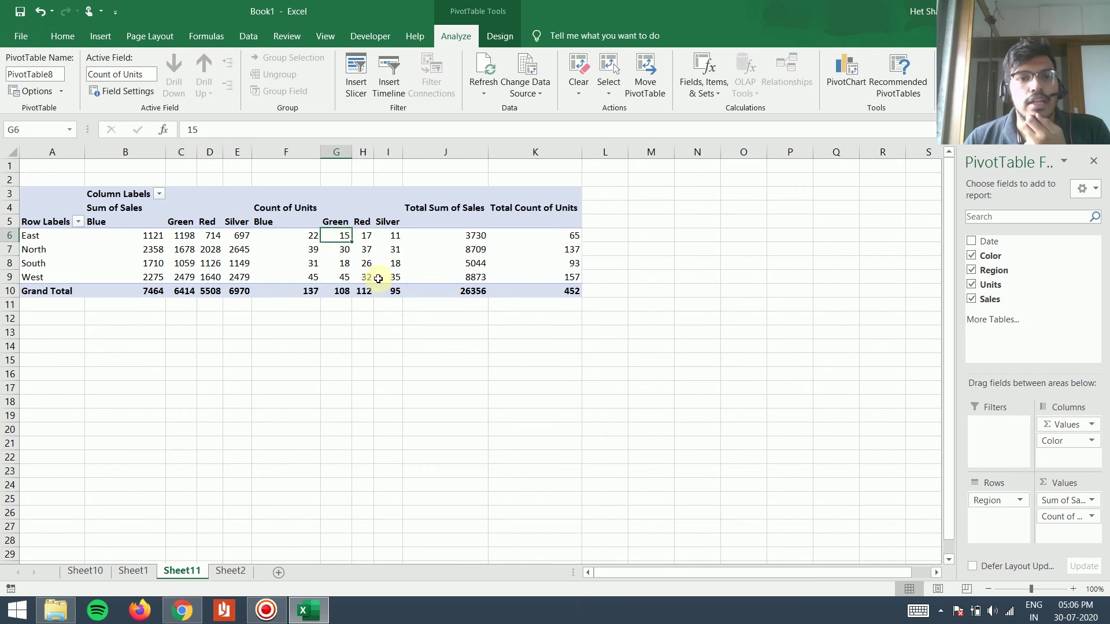
left_click(313, 240)
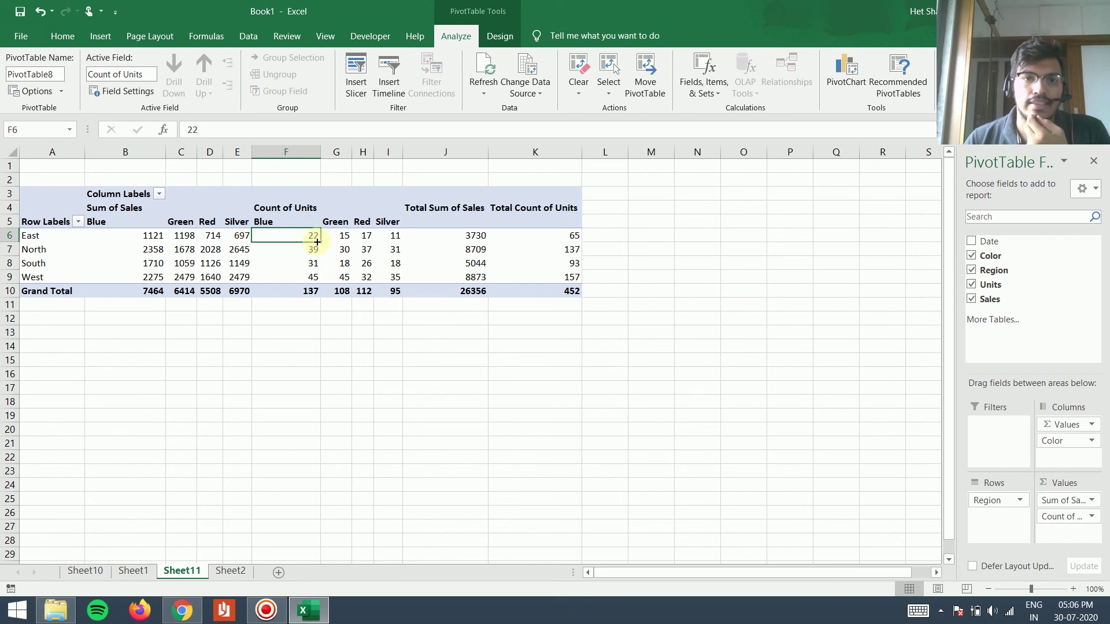
left_click(364, 236)
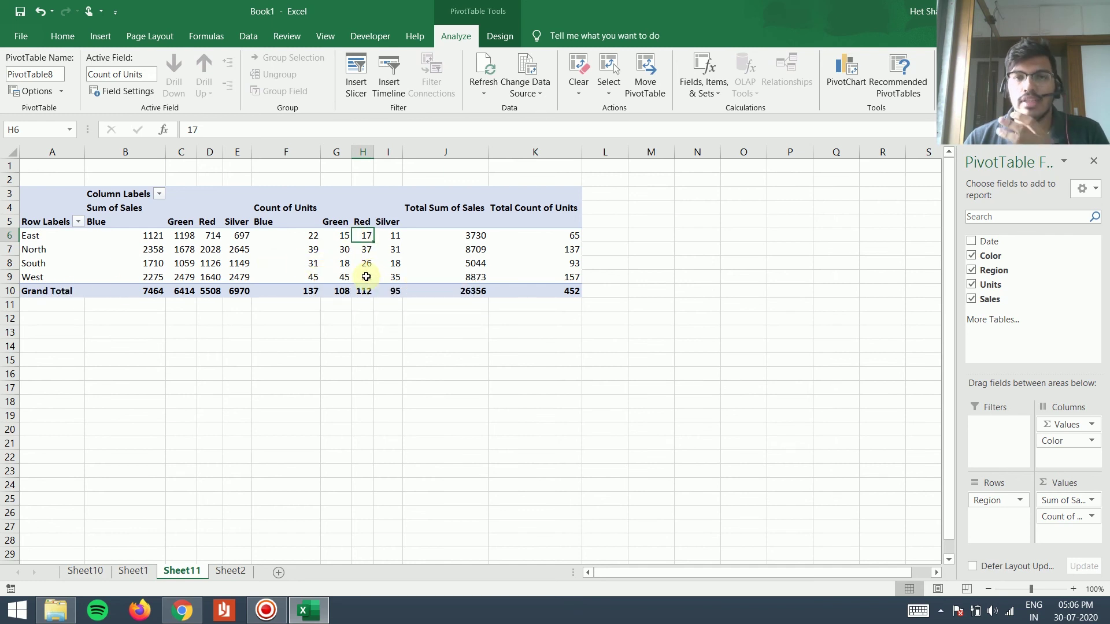
left_click(344, 277)
left_click(390, 278)
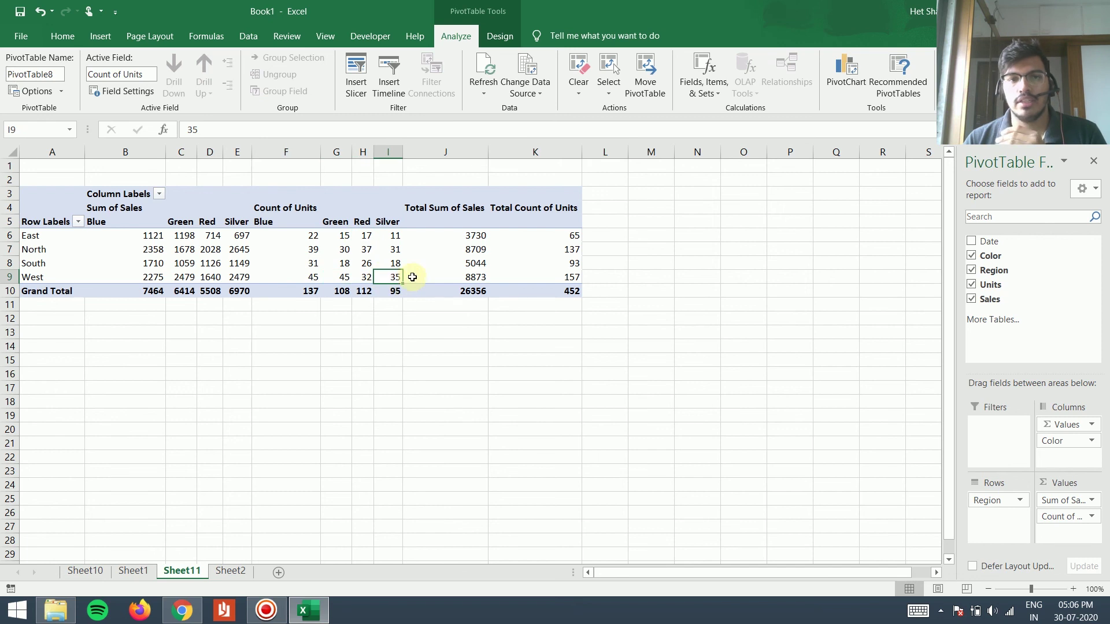
Inspect the color-split sales totals for West, North and South and South's Green count.
left_click(144, 277)
left_click(191, 249)
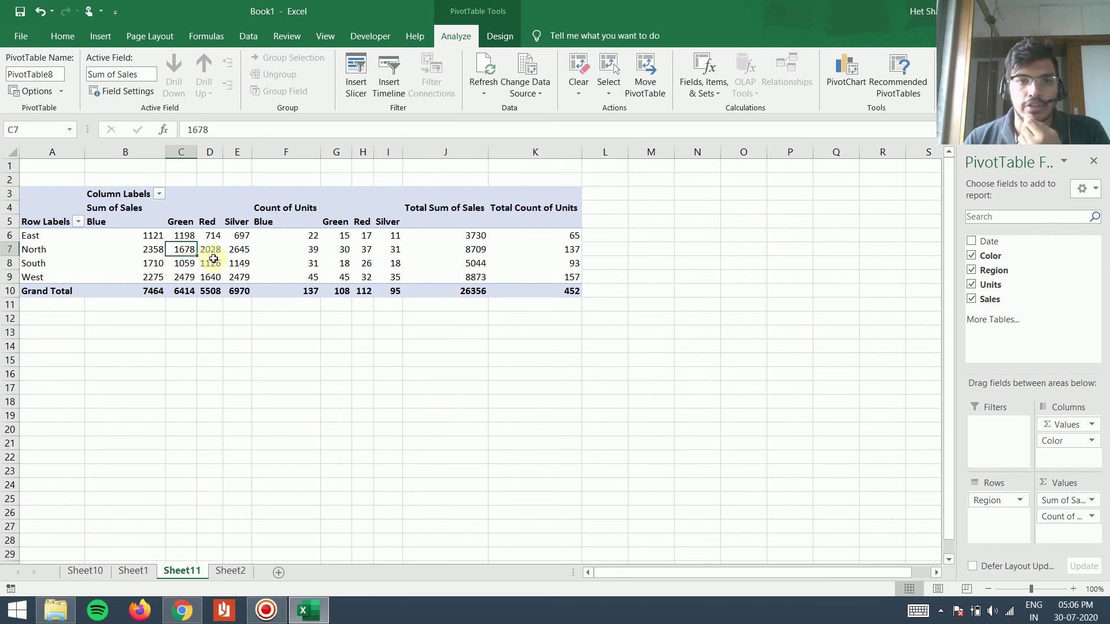
left_click(238, 260)
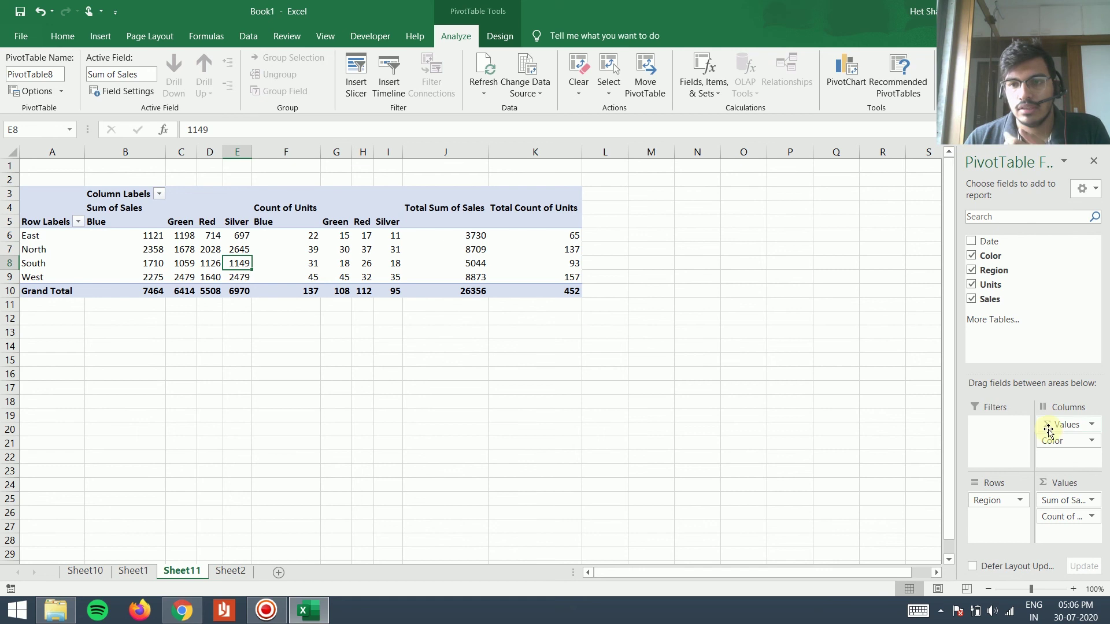
left_click_drag(1047, 431, 966, 375)
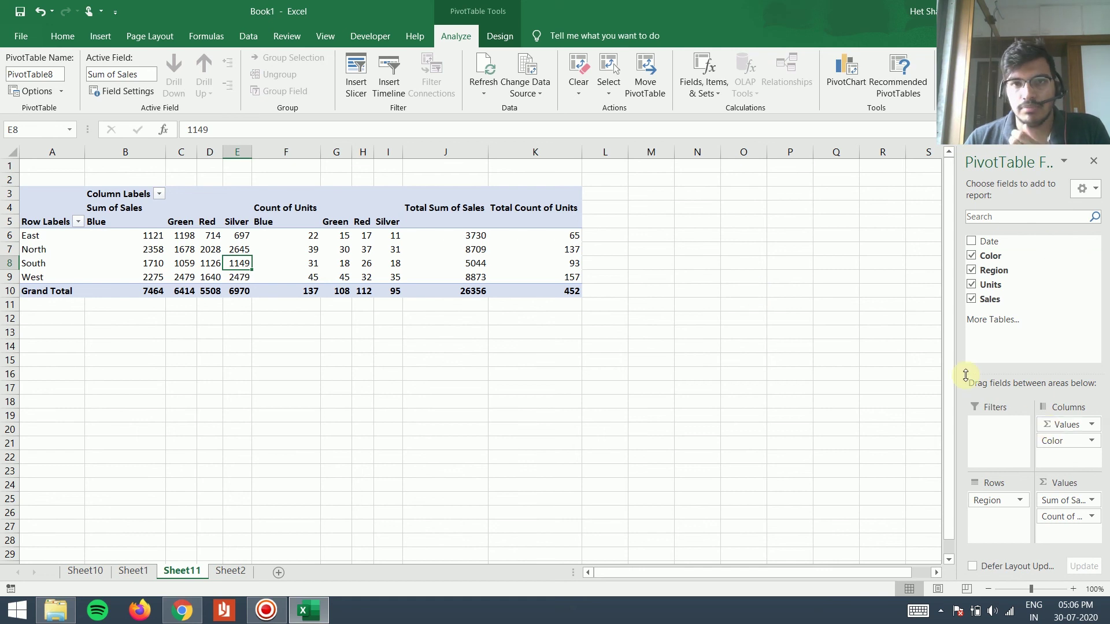
left_click(342, 262)
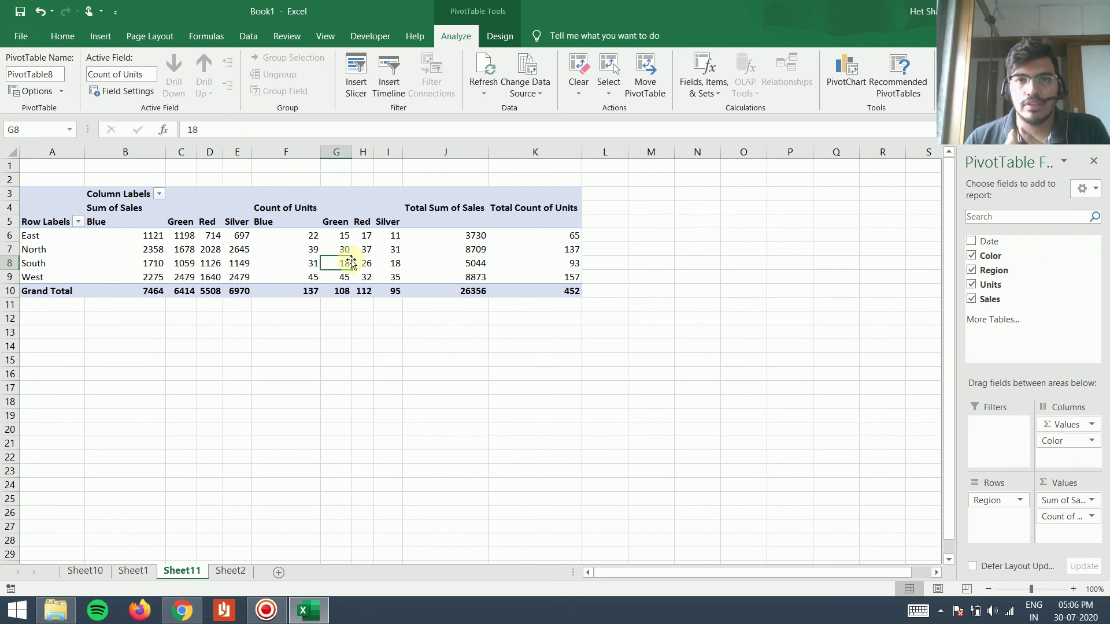